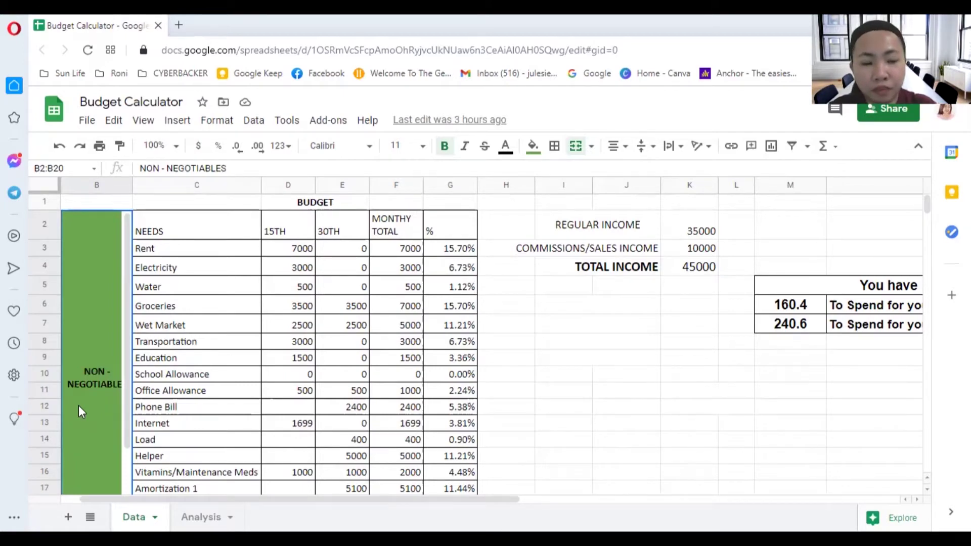
# Point out the NEGOTIABLES and JUST IN CASE section labels
pyautogui.scroll(-7, 77, 406)
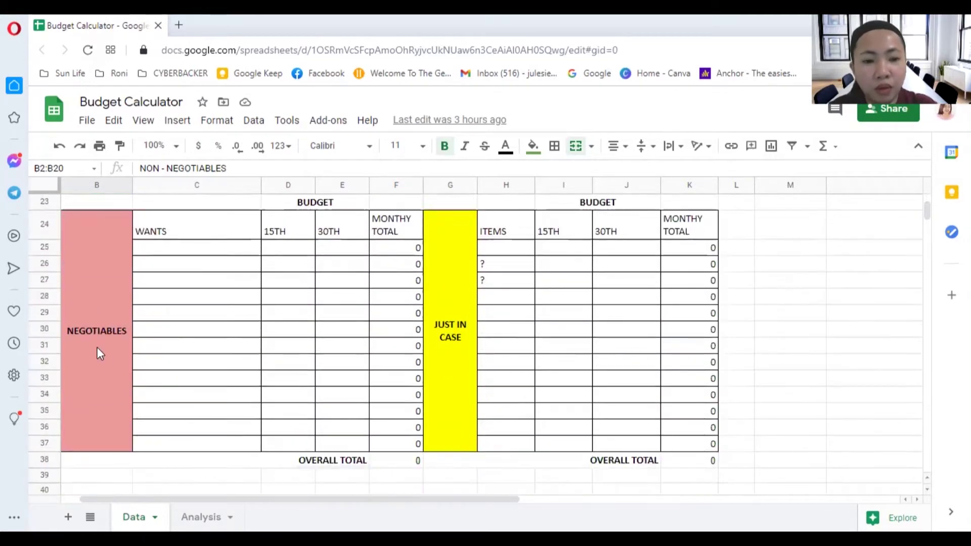
pyautogui.scroll(7, 147, 379)
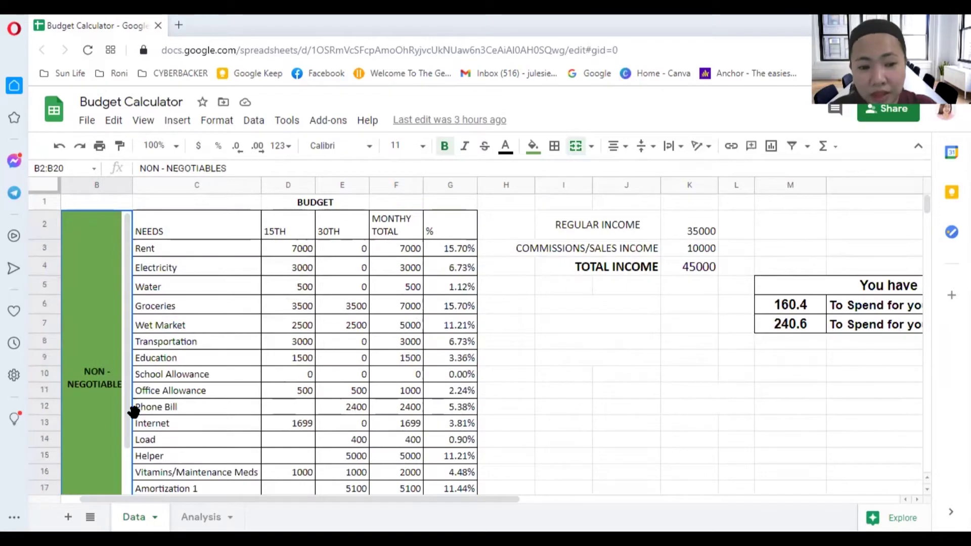
pyautogui.scroll(-5, 130, 407)
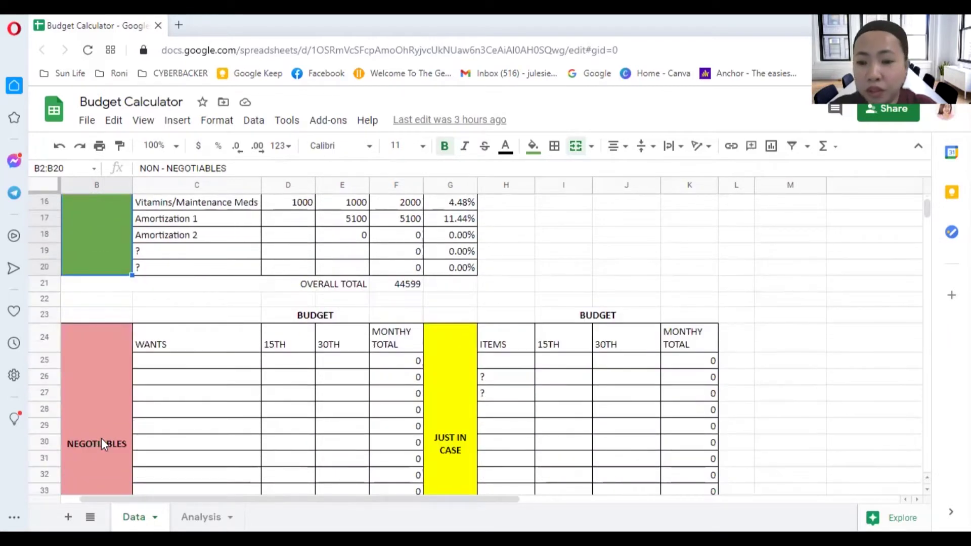
pyautogui.click(101, 438)
pyautogui.click(453, 393)
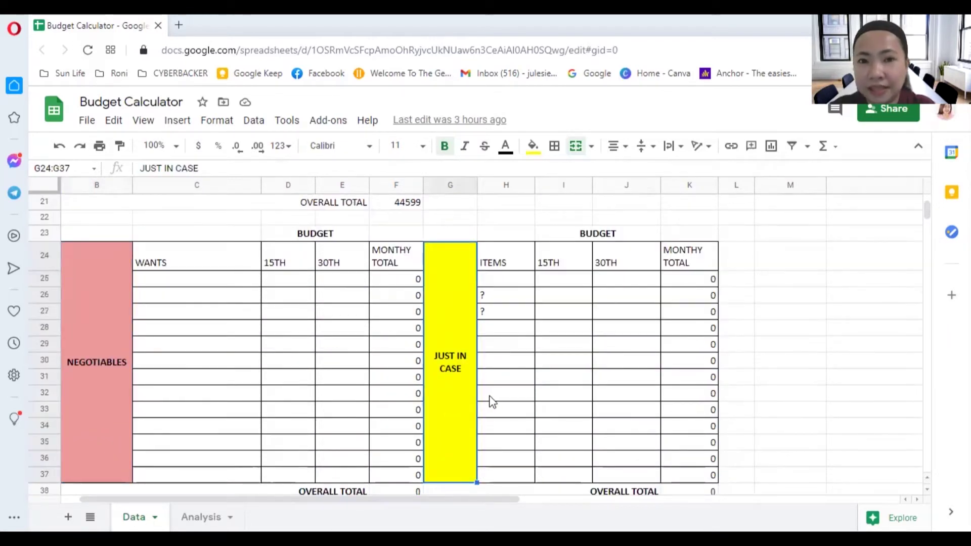
pyautogui.scroll(5, 394, 403)
pyautogui.scroll(2, 394, 403)
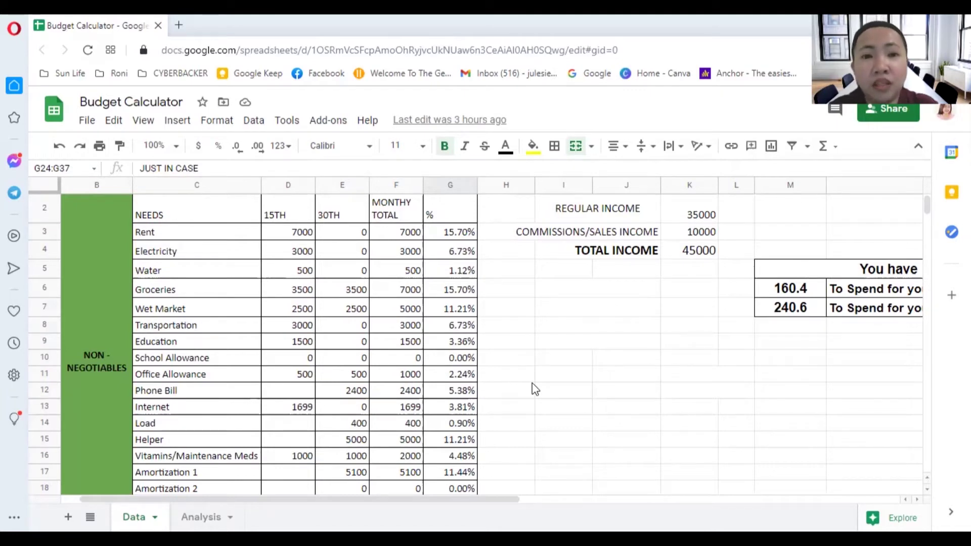
pyautogui.scroll(-1, 523, 382)
pyautogui.scroll(1, 523, 382)
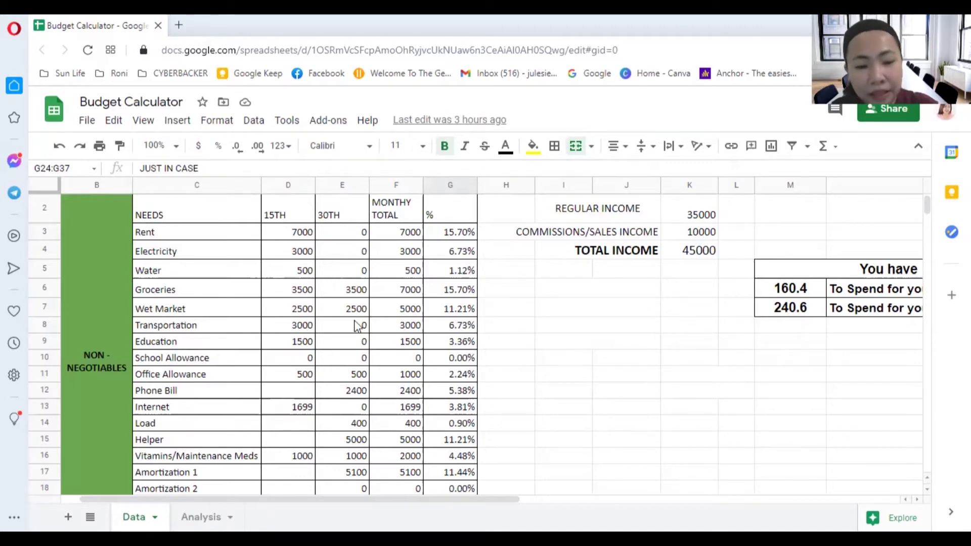
# Point out the Water, Groceries, Transportation, Education and School Allowance expense rows
pyautogui.scroll(-1, 357, 327)
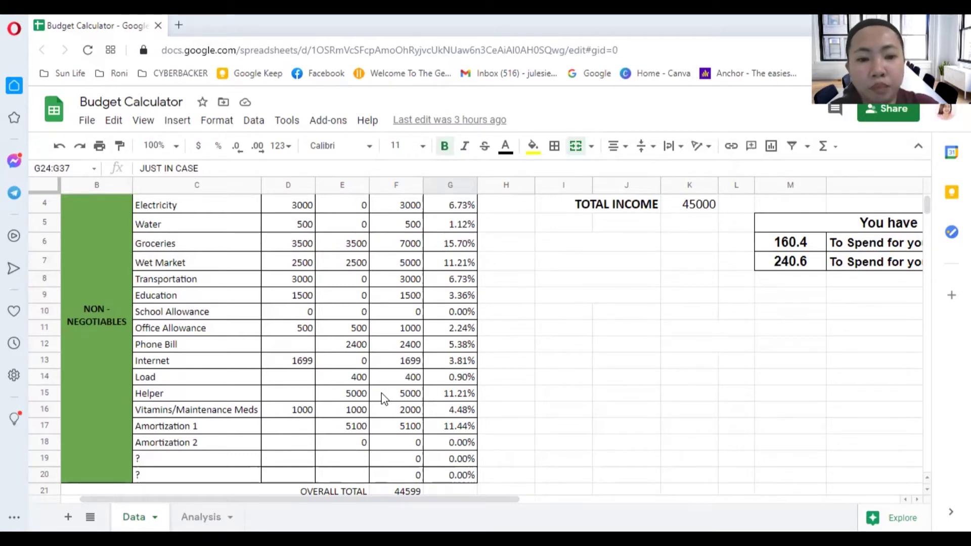
pyautogui.scroll(2, 182, 371)
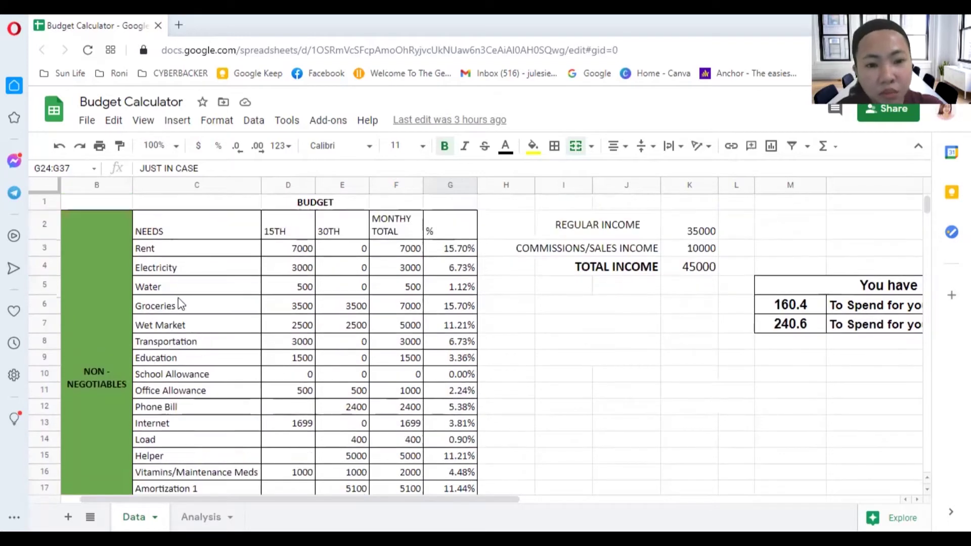
pyautogui.scroll(-2, 216, 413)
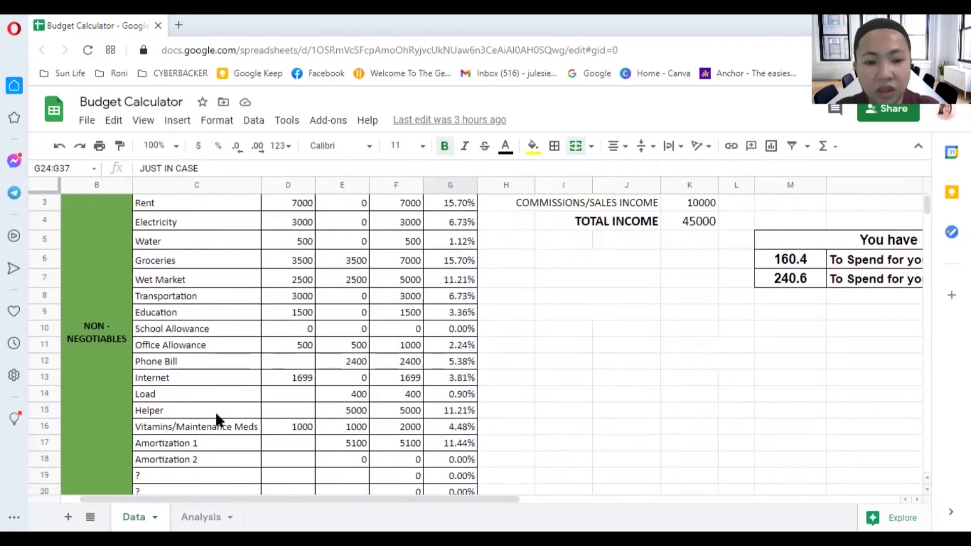
pyautogui.click(172, 247)
pyautogui.click(182, 261)
pyautogui.click(185, 302)
pyautogui.click(187, 314)
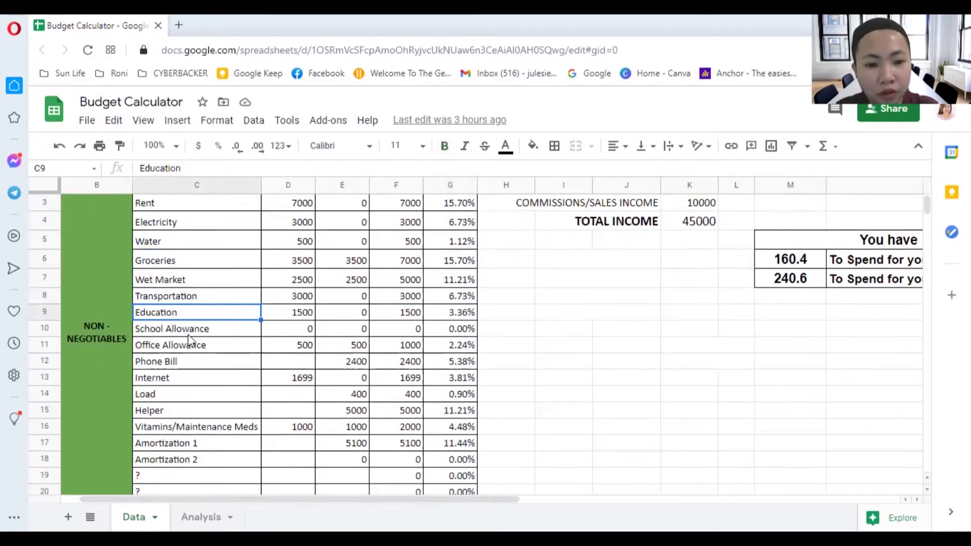
pyautogui.click(189, 334)
pyautogui.scroll(-4, 231, 399)
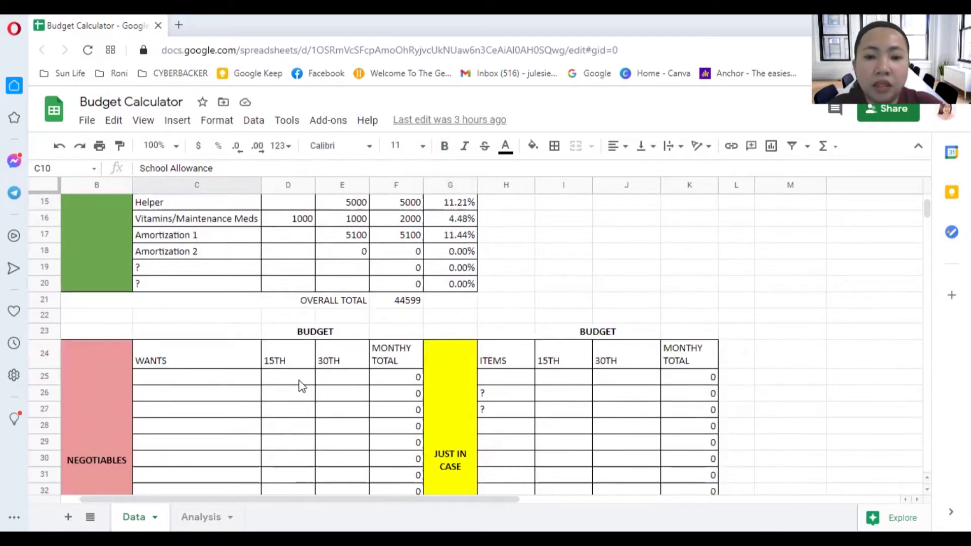
pyautogui.scroll(3, 302, 387)
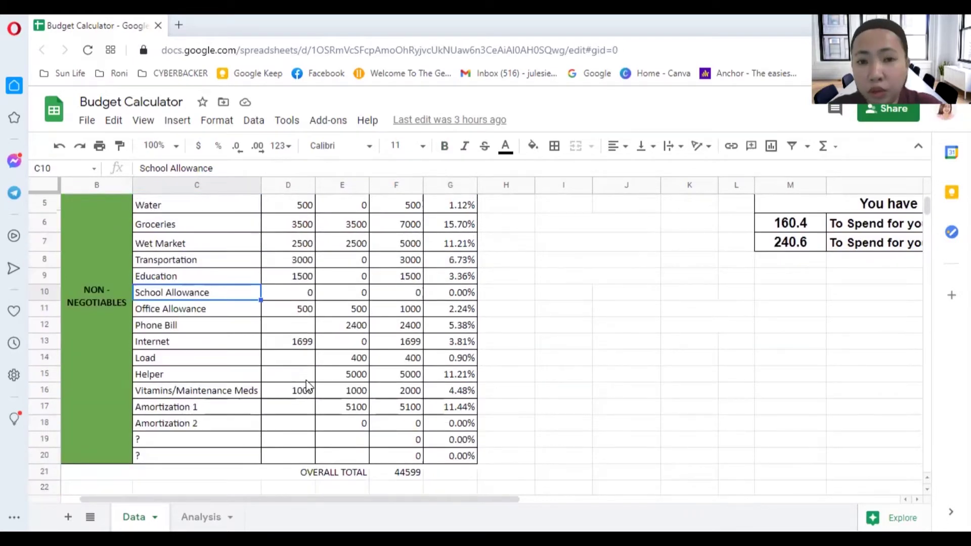
pyautogui.scroll(2, 577, 412)
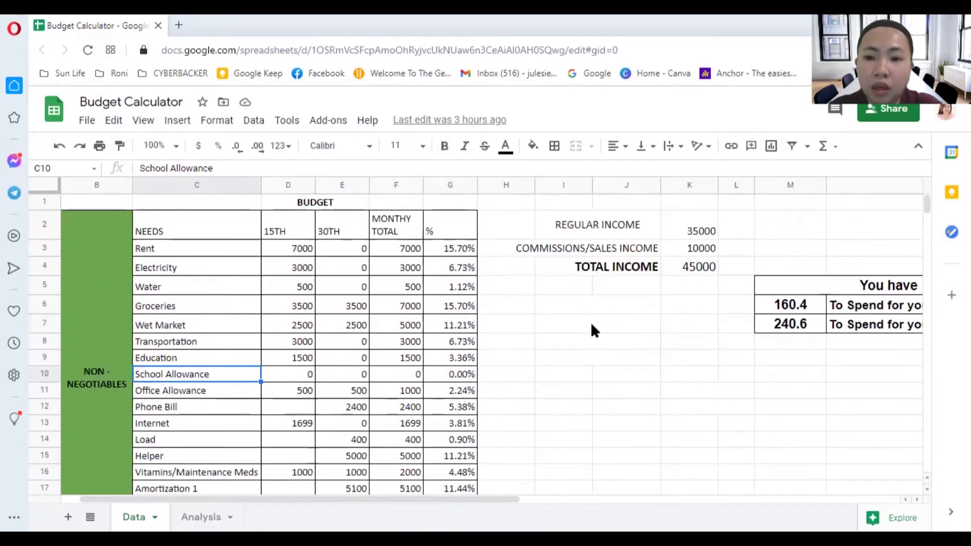
# Check regular income 35000, commissions 10000 and the total income formula, then view the disposable income block
pyautogui.click(554, 223)
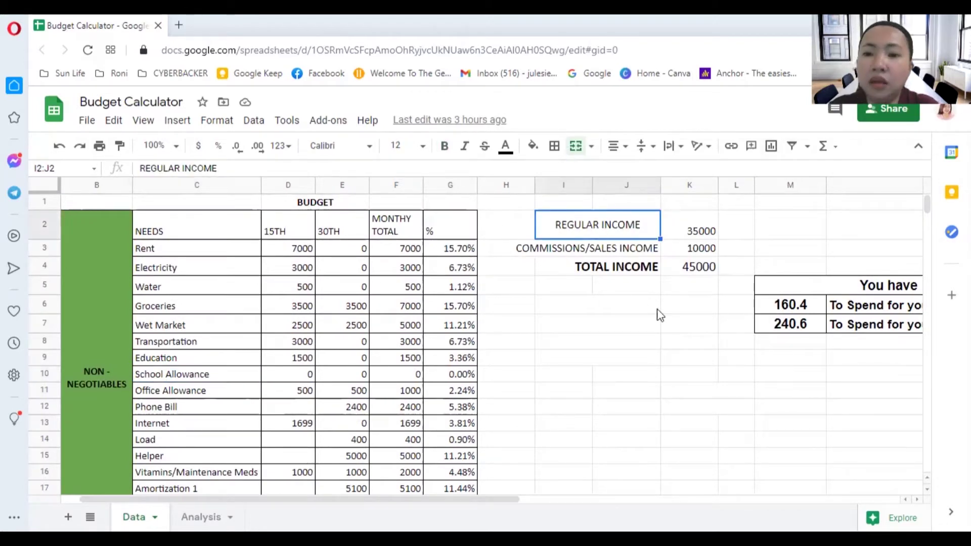
pyautogui.click(691, 231)
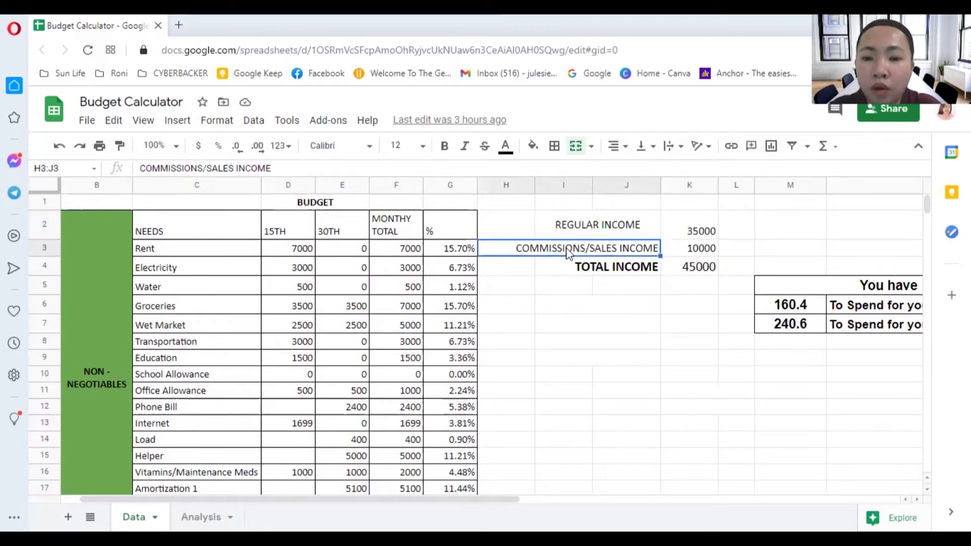
pyautogui.click(702, 254)
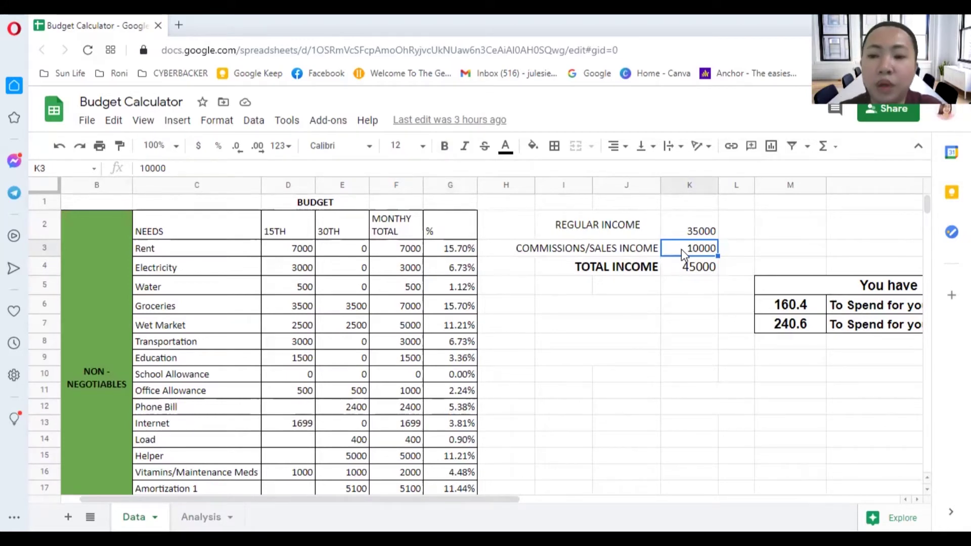
pyautogui.click(678, 262)
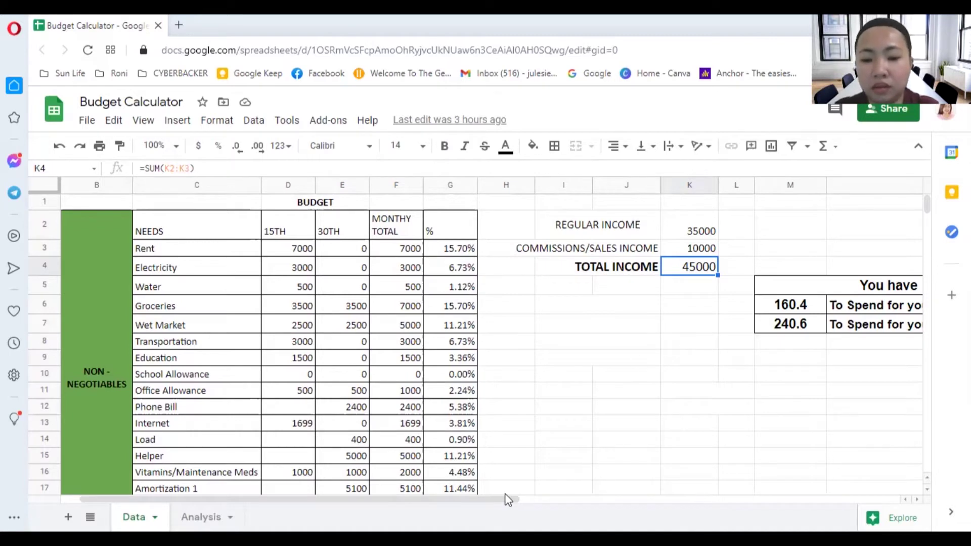
pyautogui.moveTo(529, 498); pyautogui.dragTo(706, 499)
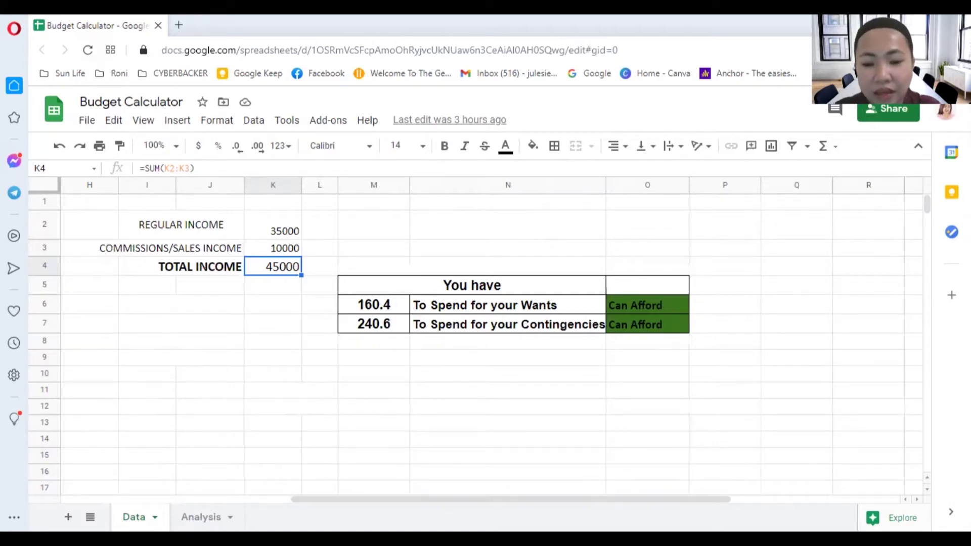
pyautogui.moveTo(433, 501); pyautogui.dragTo(366, 500)
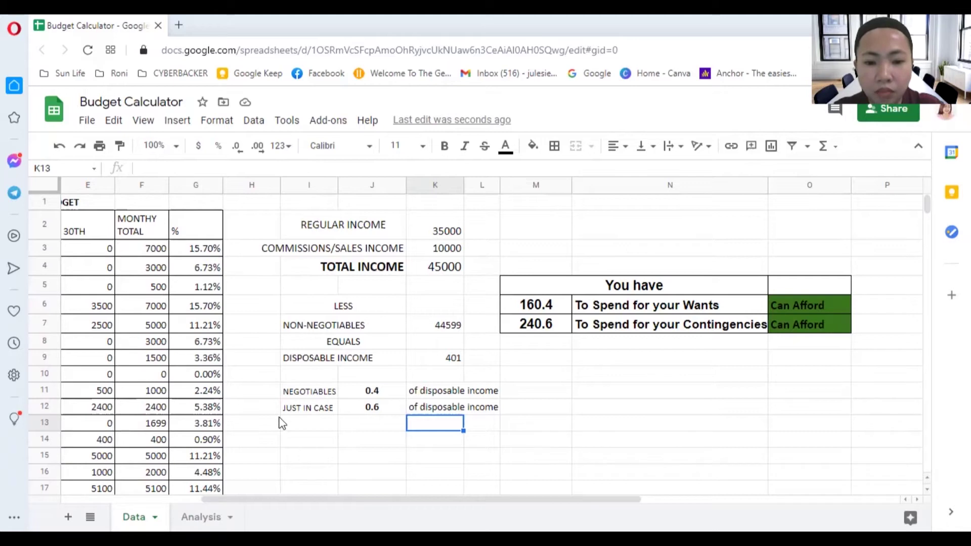
pyautogui.click(377, 393)
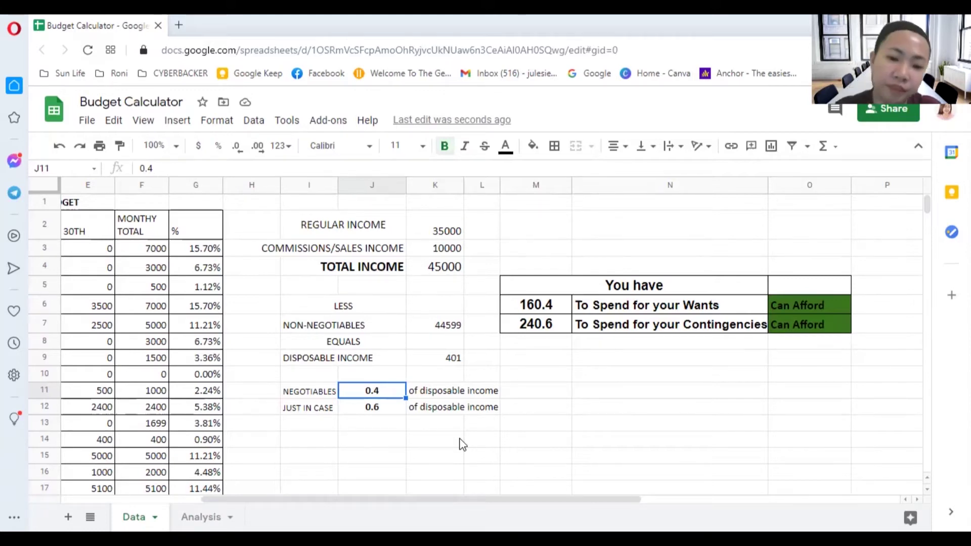
pyautogui.click(342, 306)
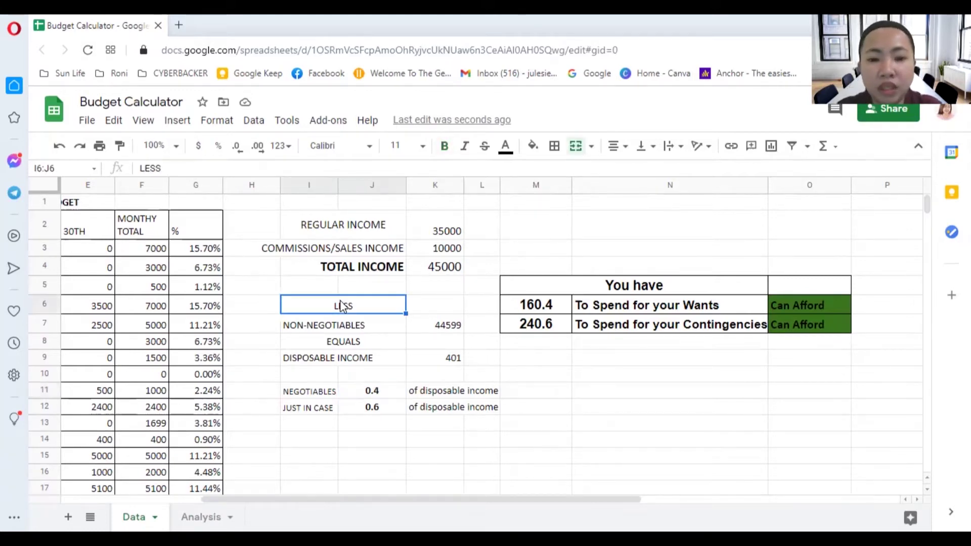
pyautogui.click(435, 263)
pyautogui.click(359, 326)
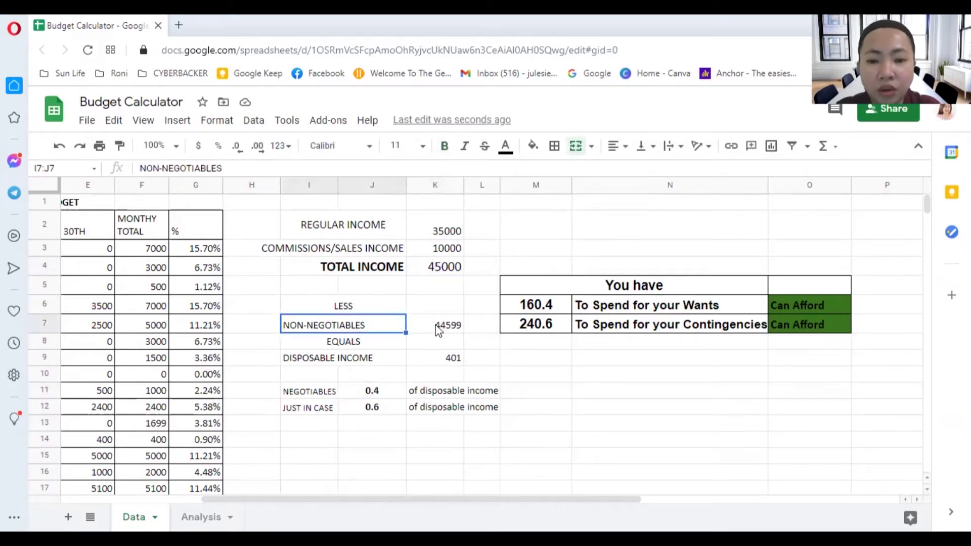
pyautogui.click(439, 325)
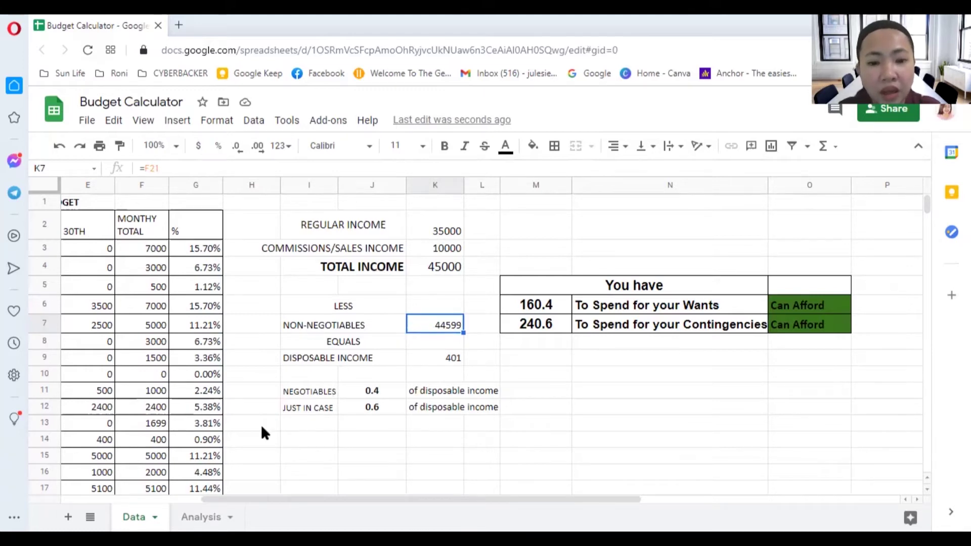
pyautogui.scroll(-2, 261, 430)
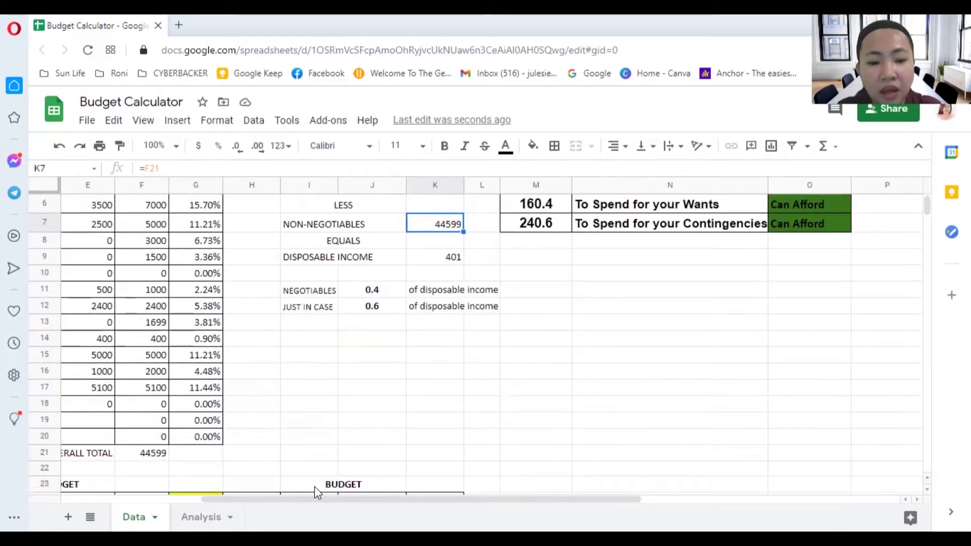
pyautogui.click(146, 458)
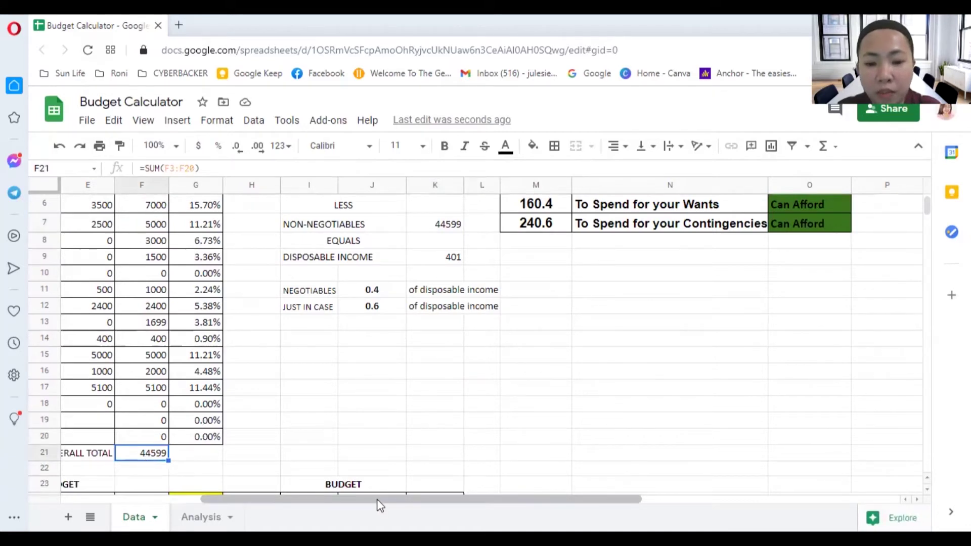
pyautogui.moveTo(377, 499)
pyautogui.mouseDown()
pyautogui.moveTo(248, 501)
pyautogui.moveTo(339, 504)
pyautogui.moveTo(381, 493)
pyautogui.mouseUp()
pyautogui.scroll(2, 491, 450)
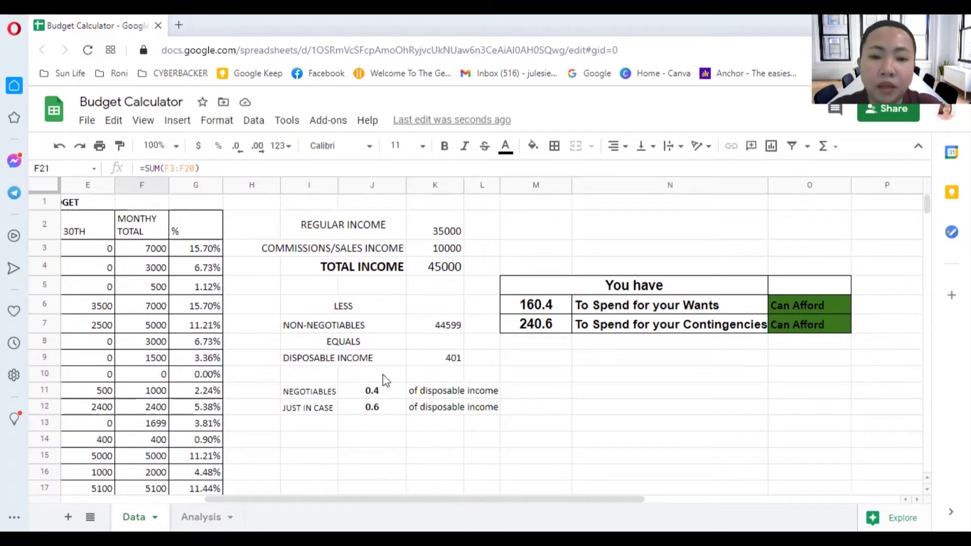
pyautogui.moveTo(313, 303); pyautogui.dragTo(455, 365)
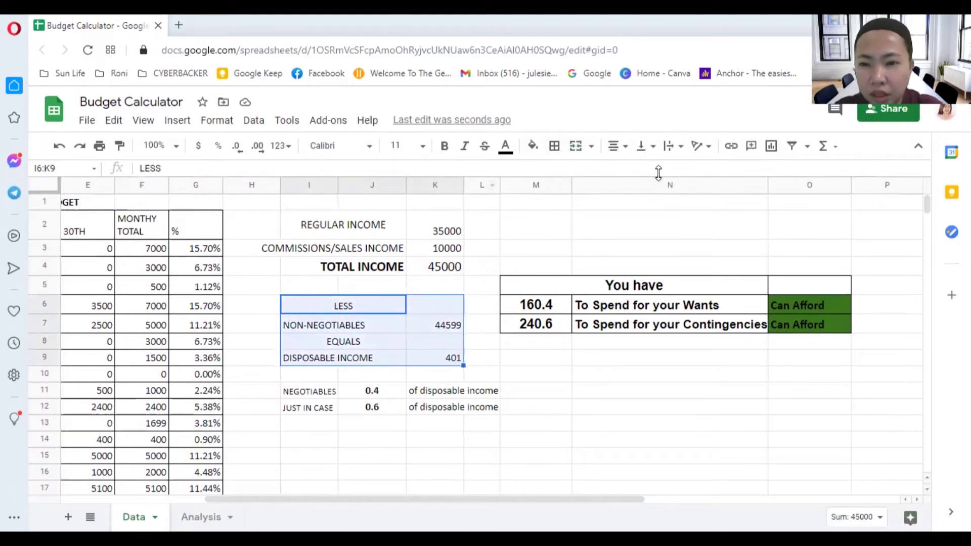
pyautogui.click(535, 151)
pyautogui.click(558, 219)
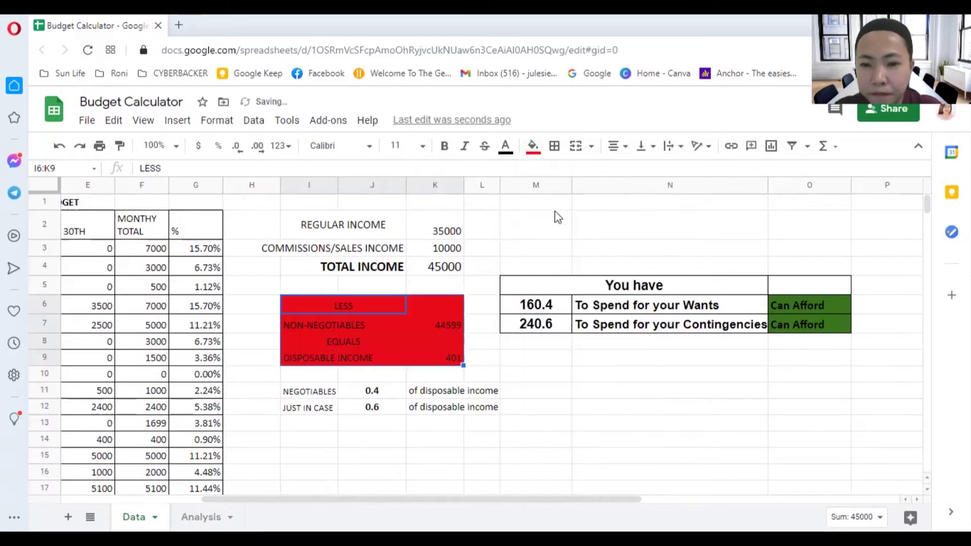
pyautogui.click(594, 398)
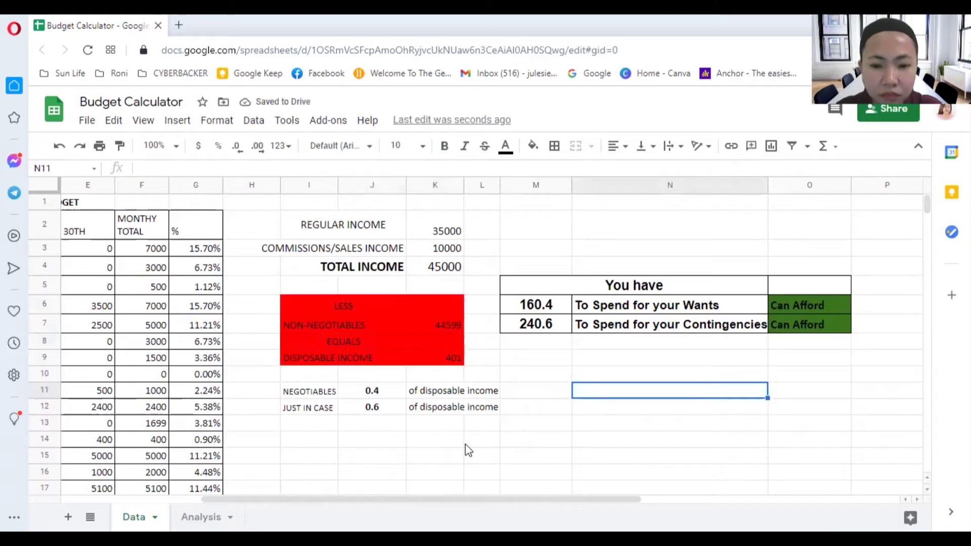
pyautogui.click(356, 362)
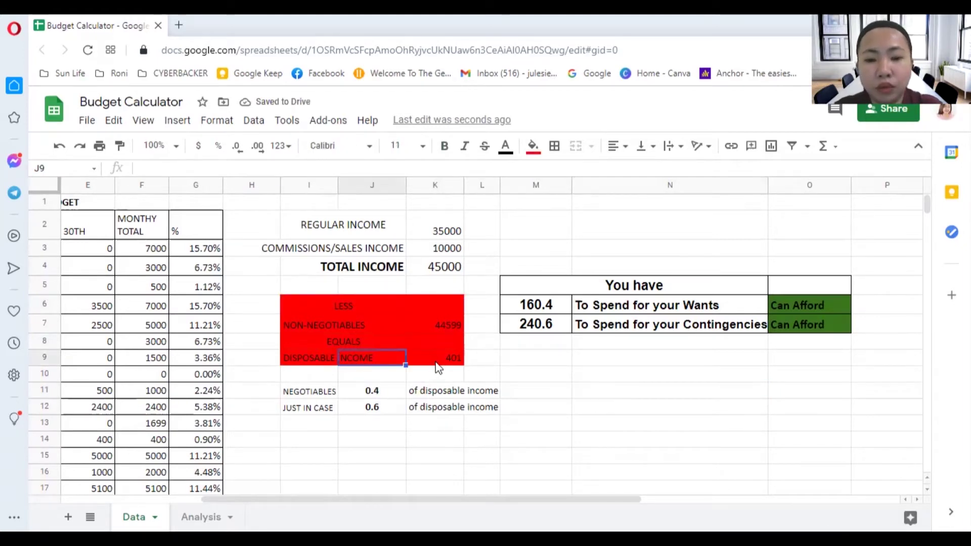
pyautogui.click(438, 369)
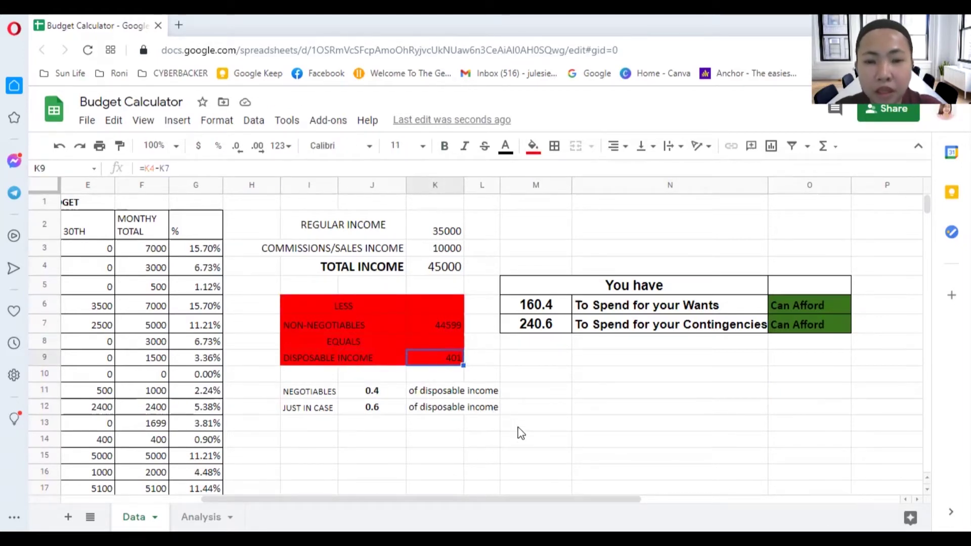
pyautogui.click(414, 446)
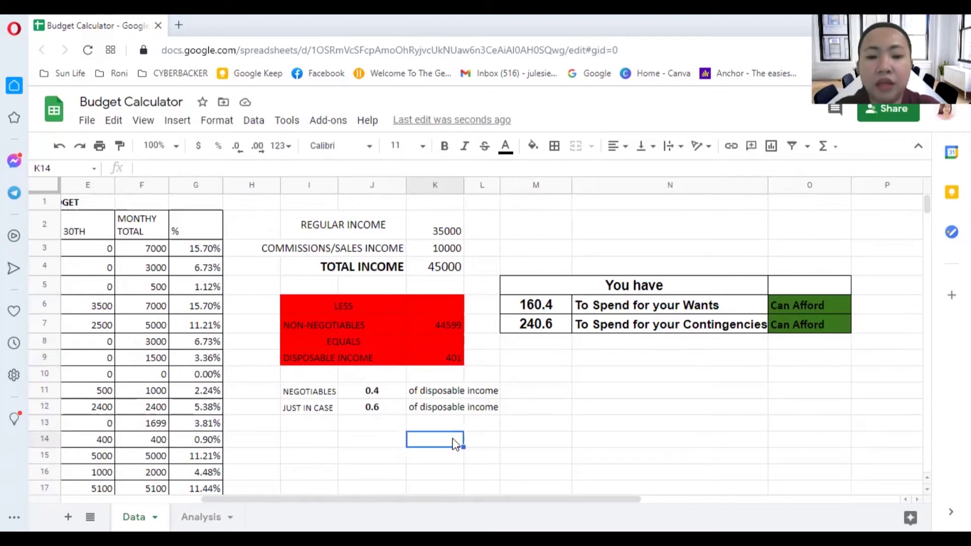
pyautogui.scroll(-1, 471, 437)
# Change the Negotiables share in J11 from 0.4 to 0.3
pyautogui.moveTo(376, 349); pyautogui.dragTo(373, 368)
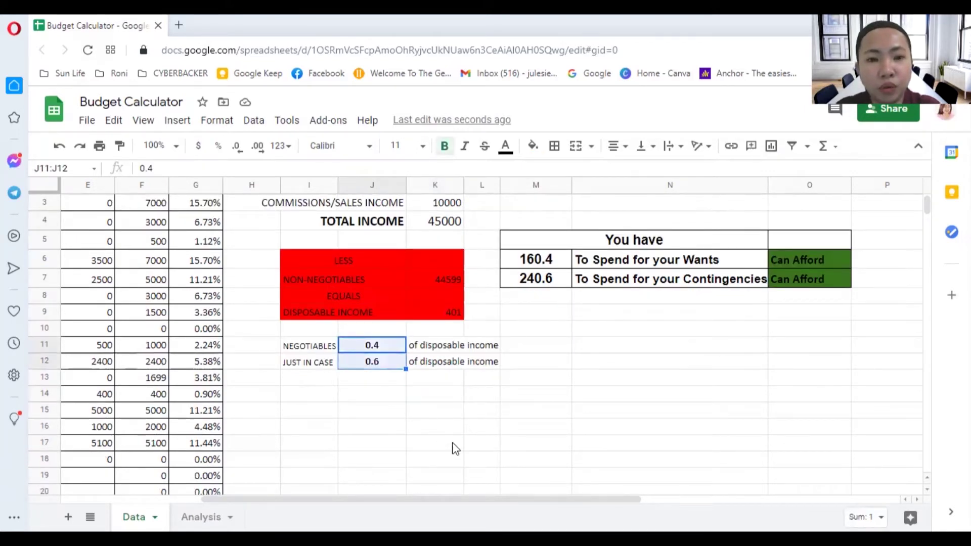
pyautogui.click(379, 351)
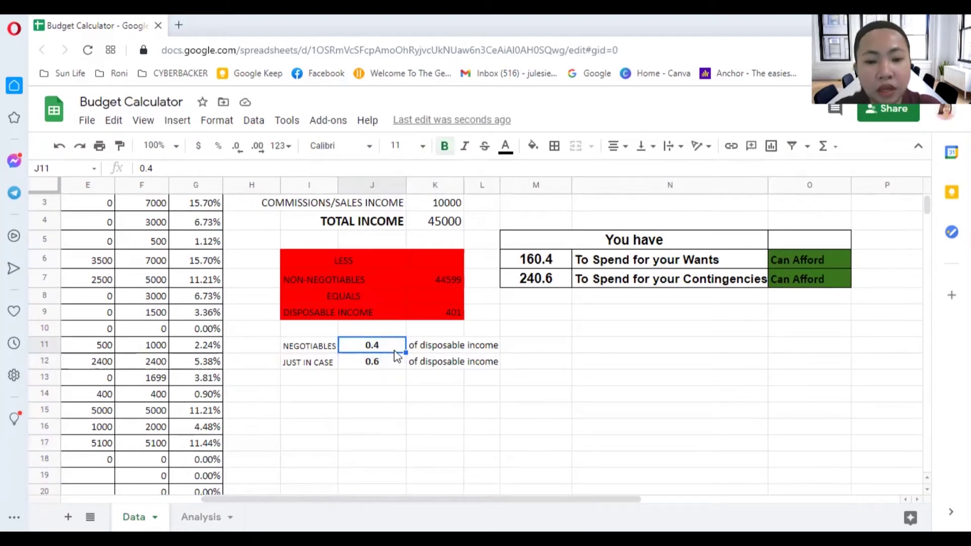
pyautogui.click(361, 363)
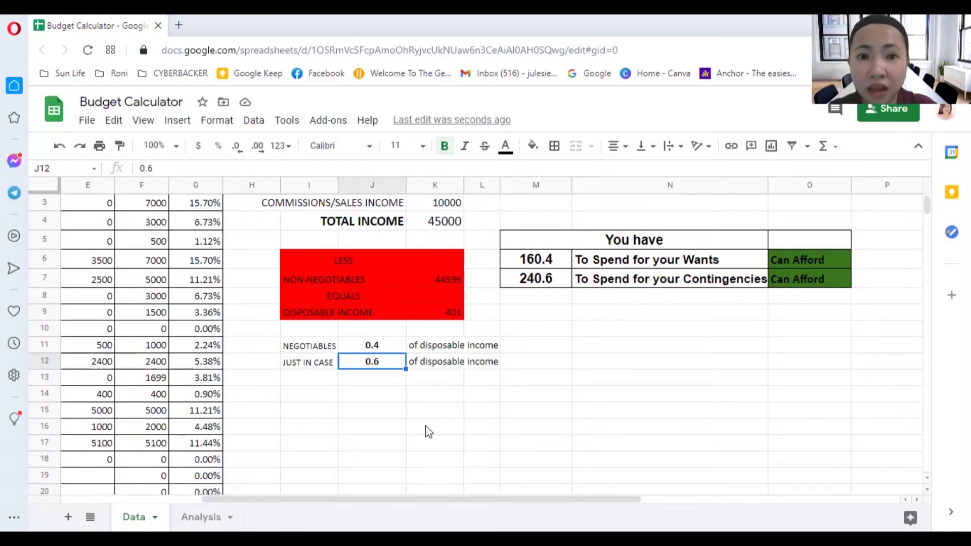
pyautogui.press('Up')
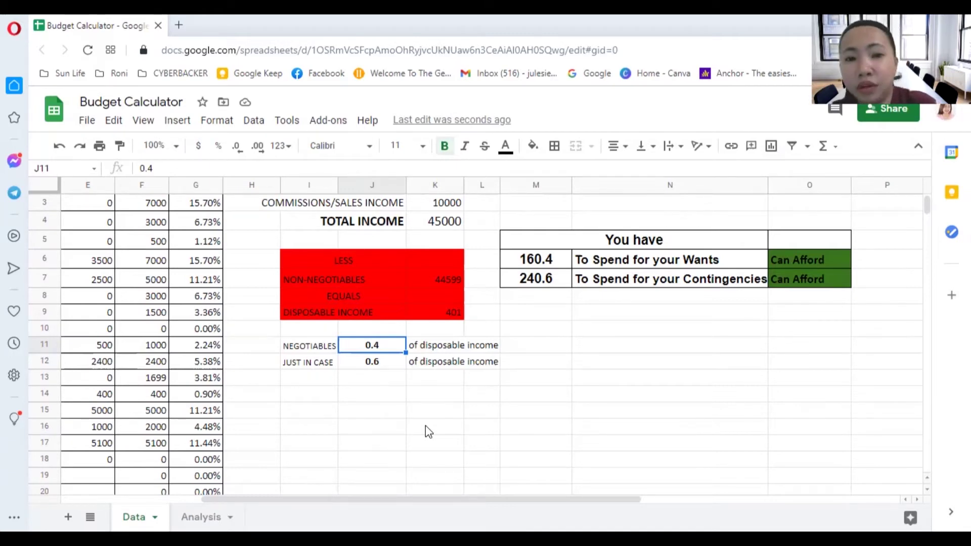
pyautogui.press('Down')
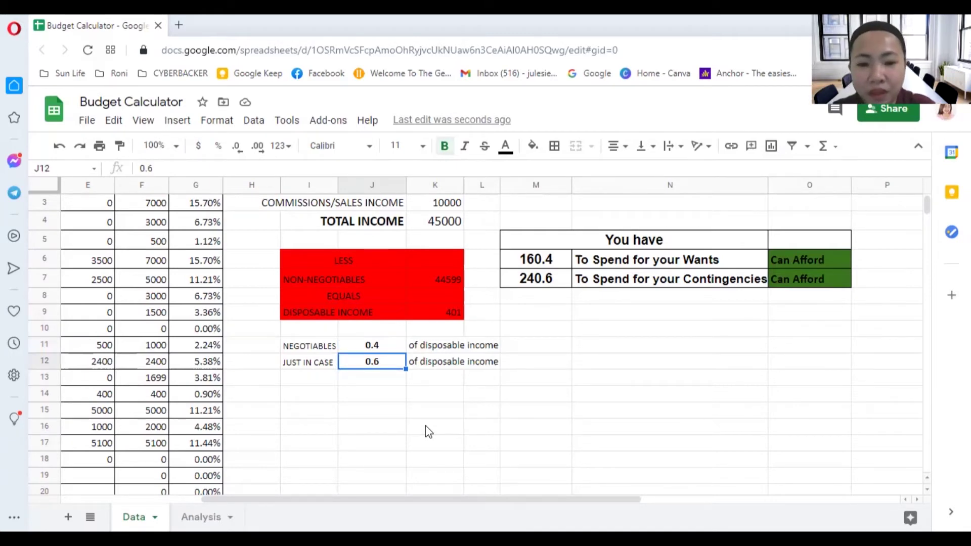
pyautogui.press('Up')
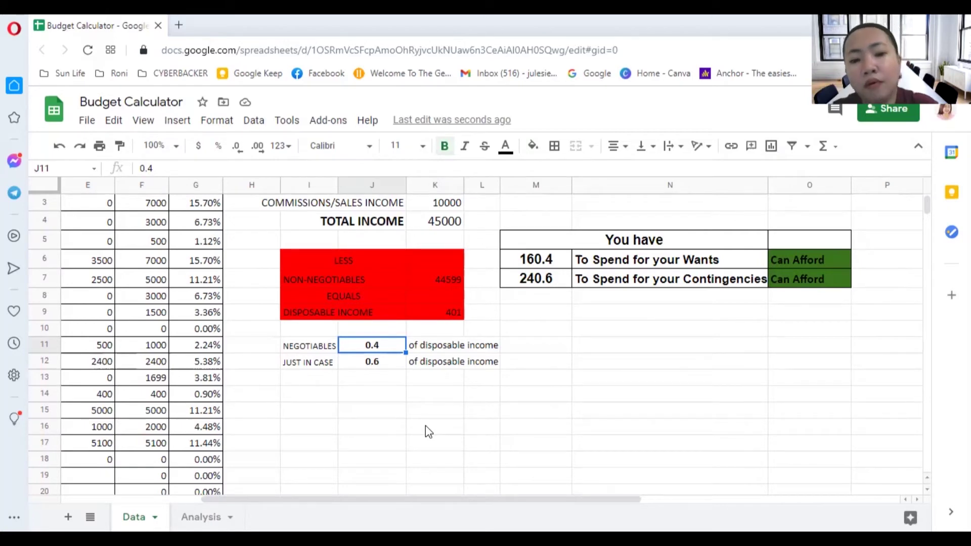
pyautogui.press('Down')
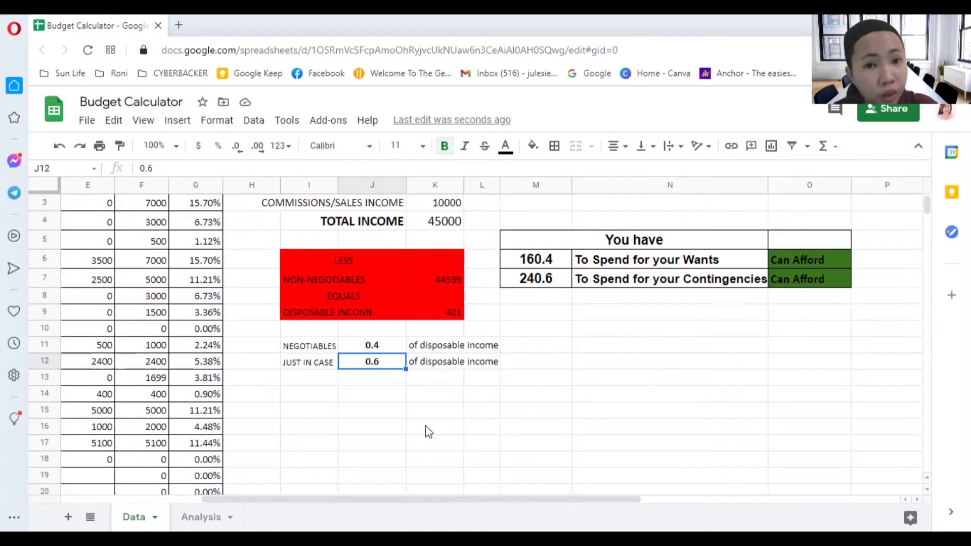
pyautogui.press('Up')
pyautogui.write('.3')
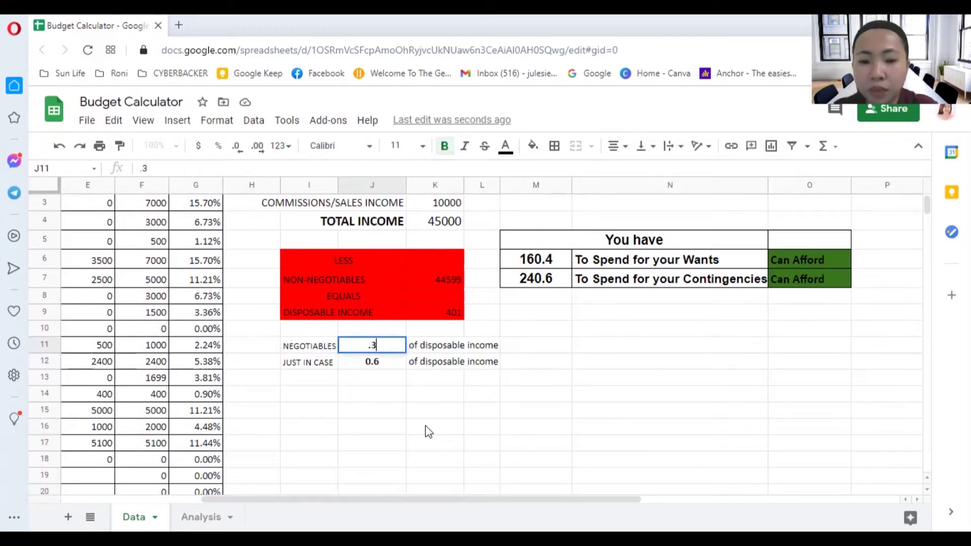
pyautogui.press('Return')
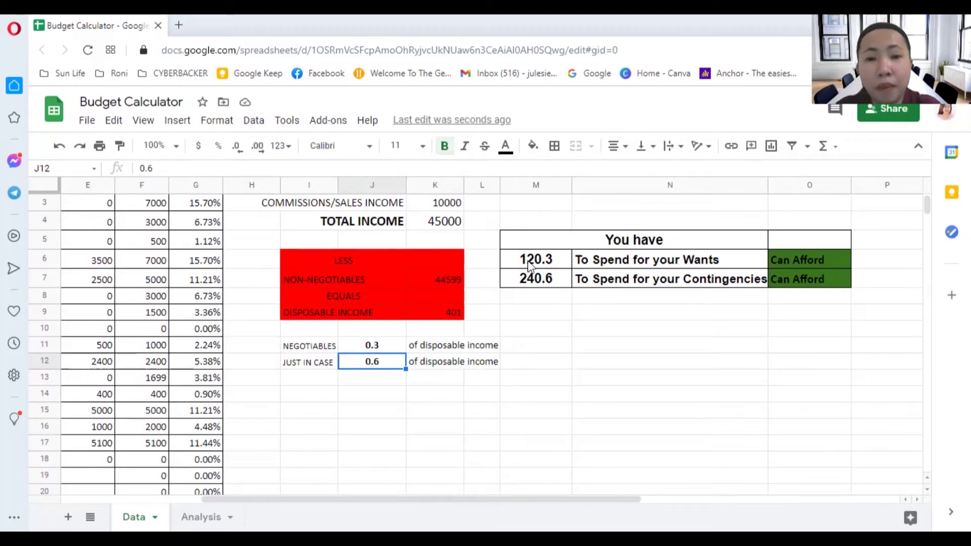
# Compare the updated 0.3 and 0.6 shares against the You have amount for Wants
pyautogui.click(371, 350)
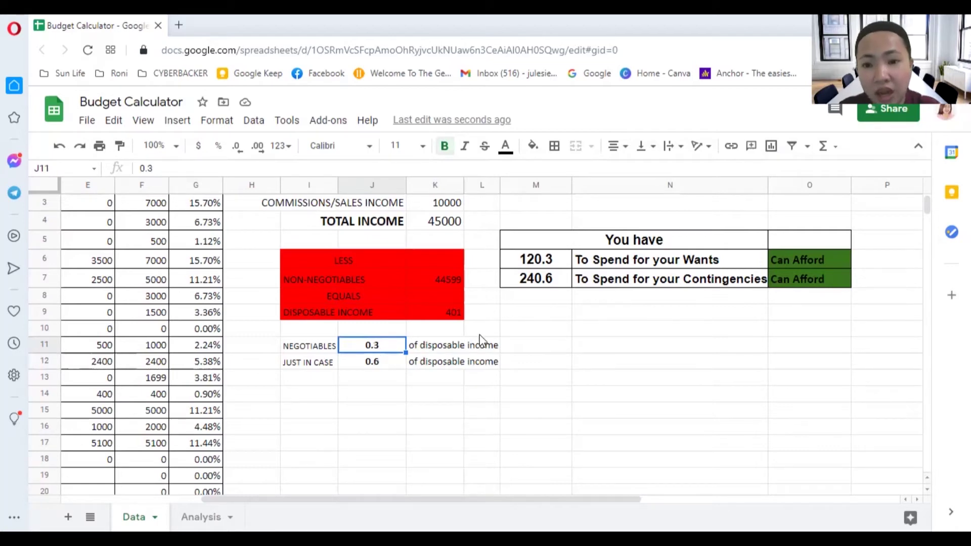
pyautogui.moveTo(602, 244); pyautogui.dragTo(797, 293)
pyautogui.click(372, 346)
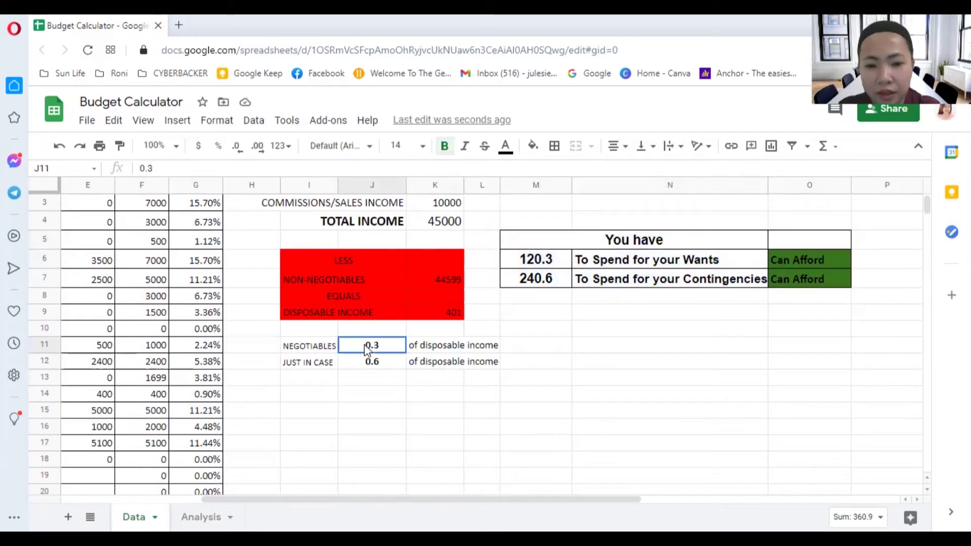
pyautogui.click(373, 361)
pyautogui.click(372, 345)
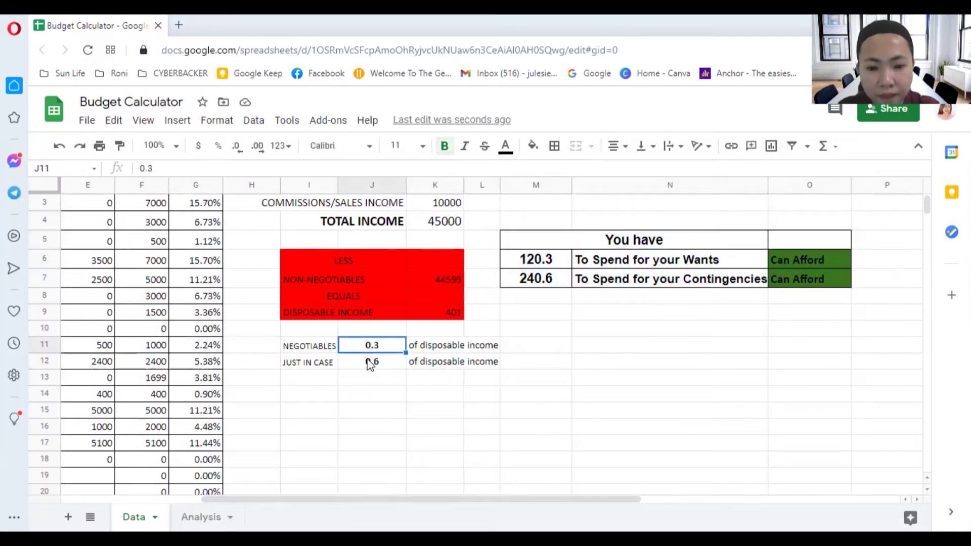
pyautogui.click(373, 361)
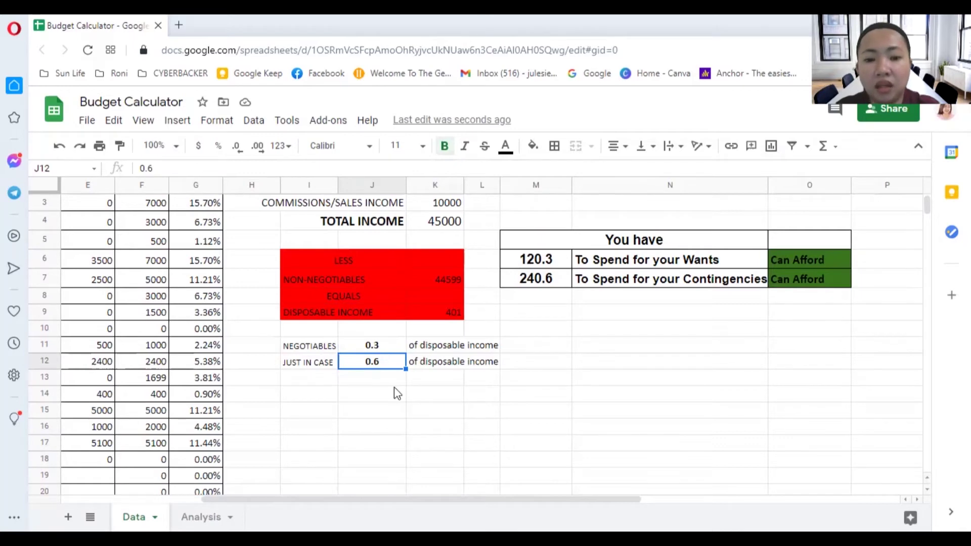
pyautogui.moveTo(500, 501); pyautogui.dragTo(372, 500)
# Select the income figures to check their sum
pyautogui.scroll(-1, 501, 449)
pyautogui.scroll(-3, 501, 449)
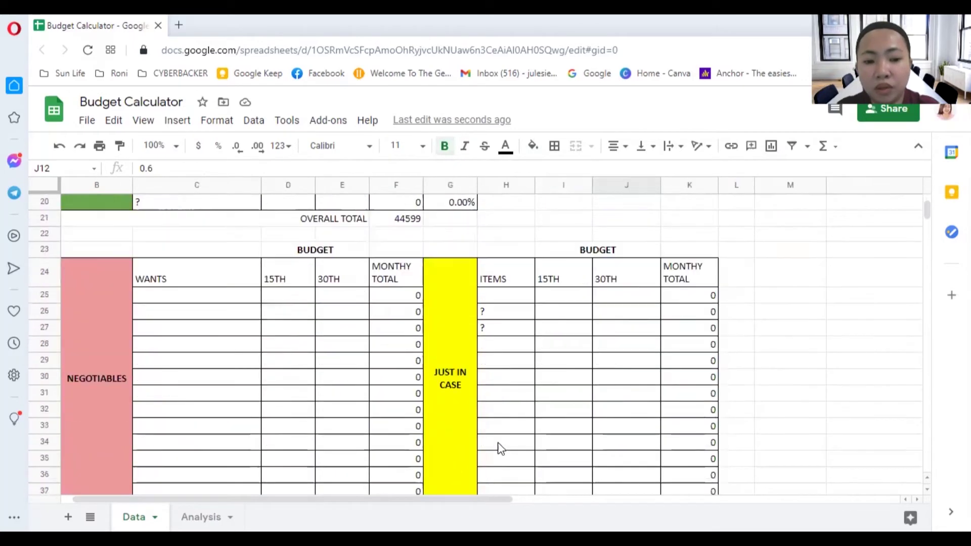
pyautogui.scroll(6, 498, 449)
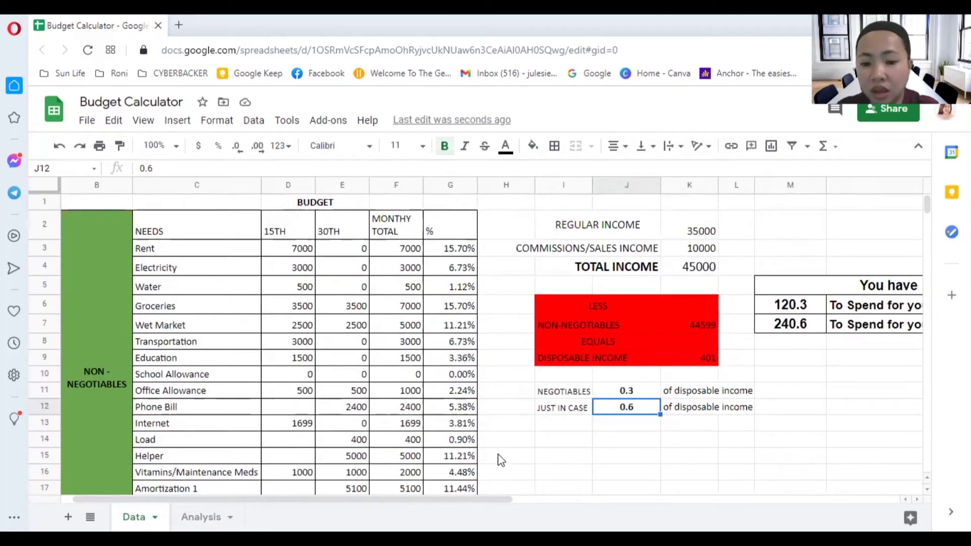
pyautogui.moveTo(423, 499); pyautogui.dragTo(567, 500)
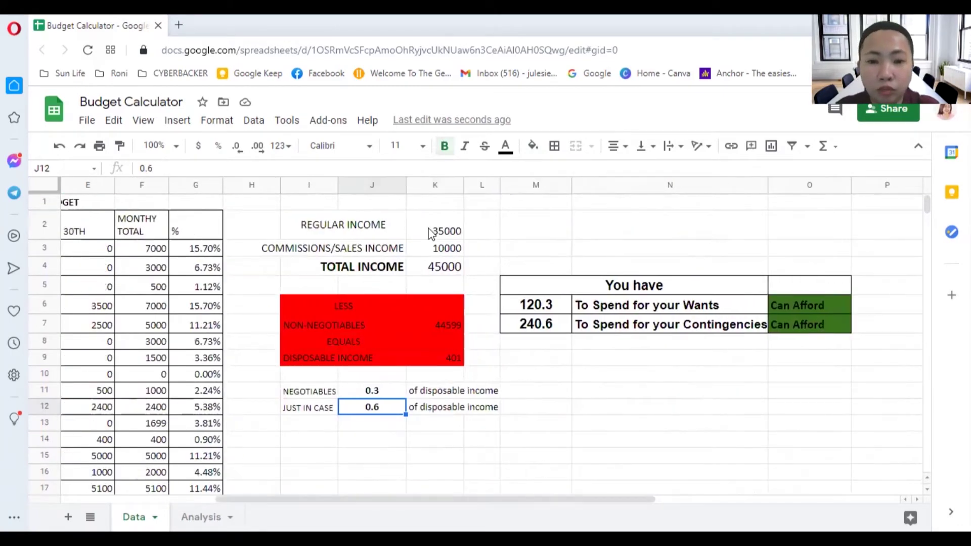
pyautogui.moveTo(430, 233); pyautogui.dragTo(427, 262)
pyautogui.click(482, 225)
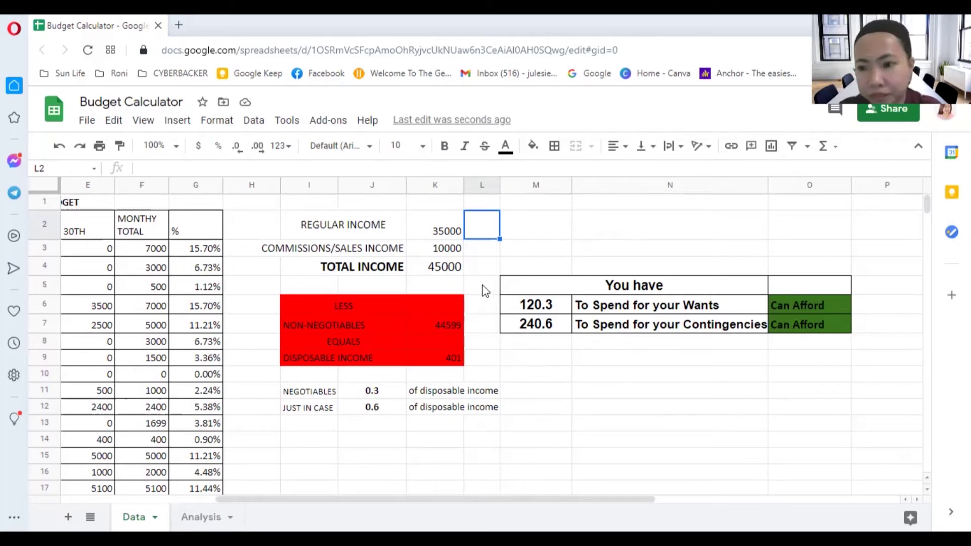
pyautogui.click(528, 391)
# Inspect the non-negotiables and disposable income formulas, then scroll down to the Wants and Just In Case tables
pyautogui.click(439, 328)
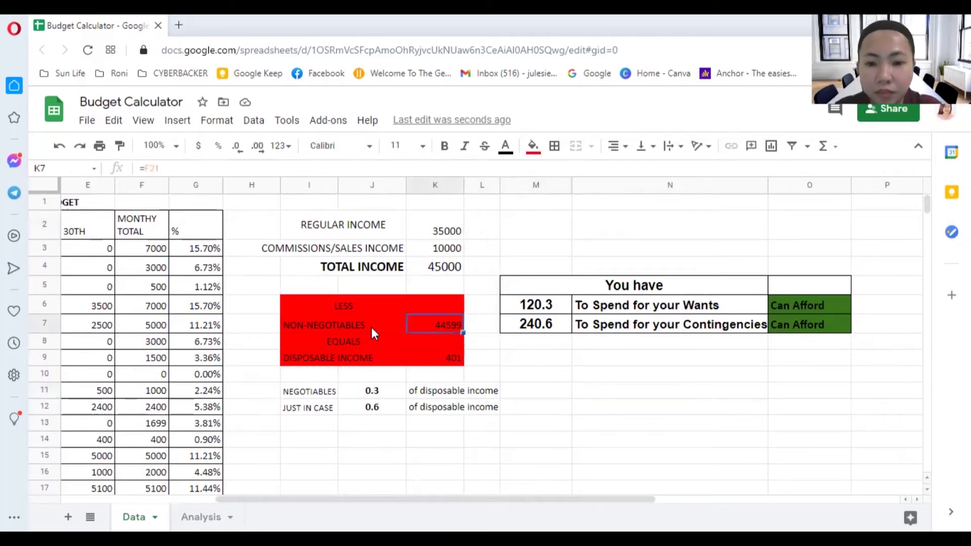
pyautogui.moveTo(338, 302); pyautogui.dragTo(456, 359)
pyautogui.click(453, 358)
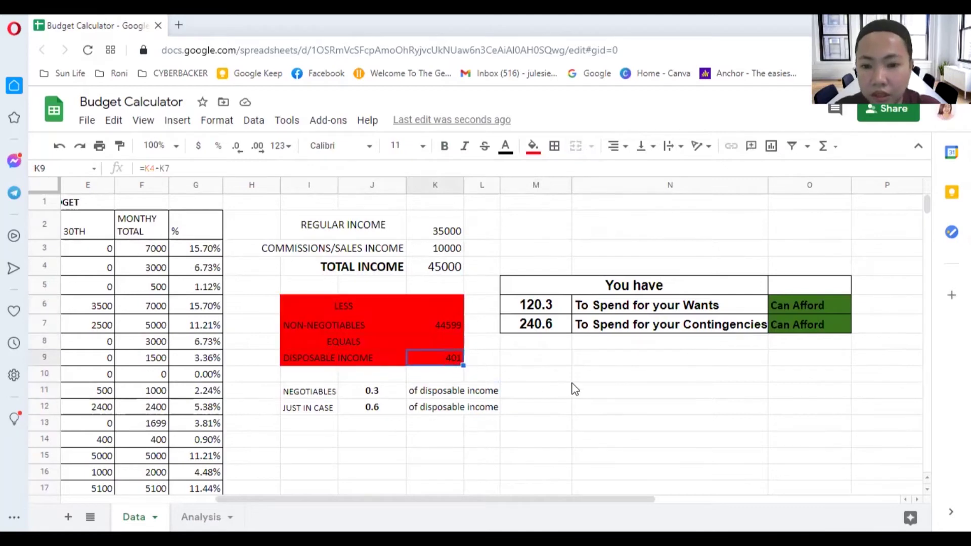
pyautogui.moveTo(529, 502); pyautogui.dragTo(362, 499)
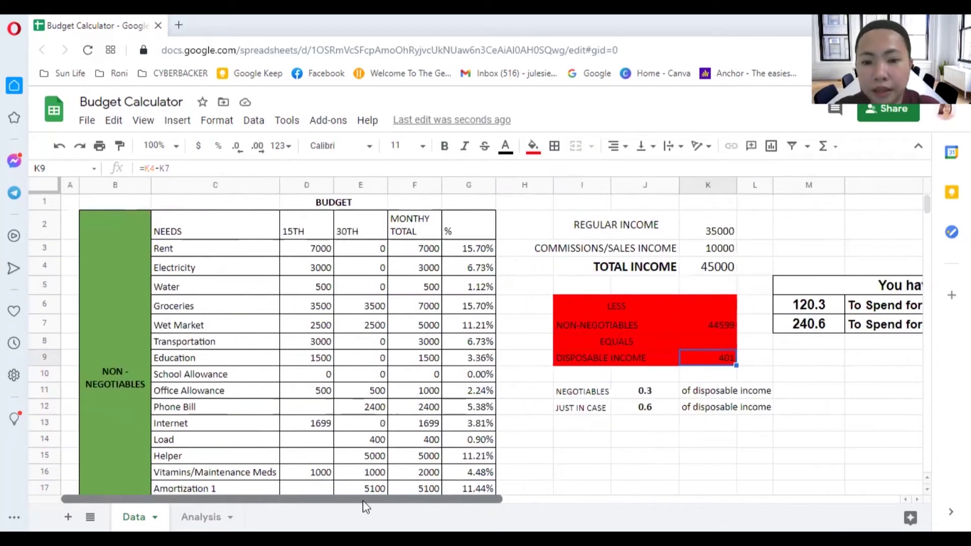
pyautogui.moveTo(451, 501); pyautogui.dragTo(430, 501)
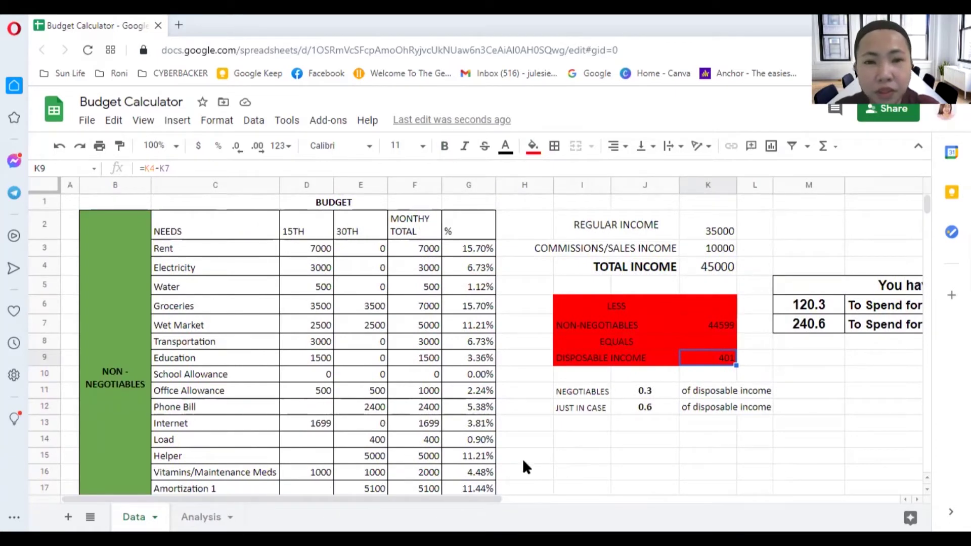
pyautogui.scroll(-4, 410, 434)
pyautogui.scroll(-3, 414, 436)
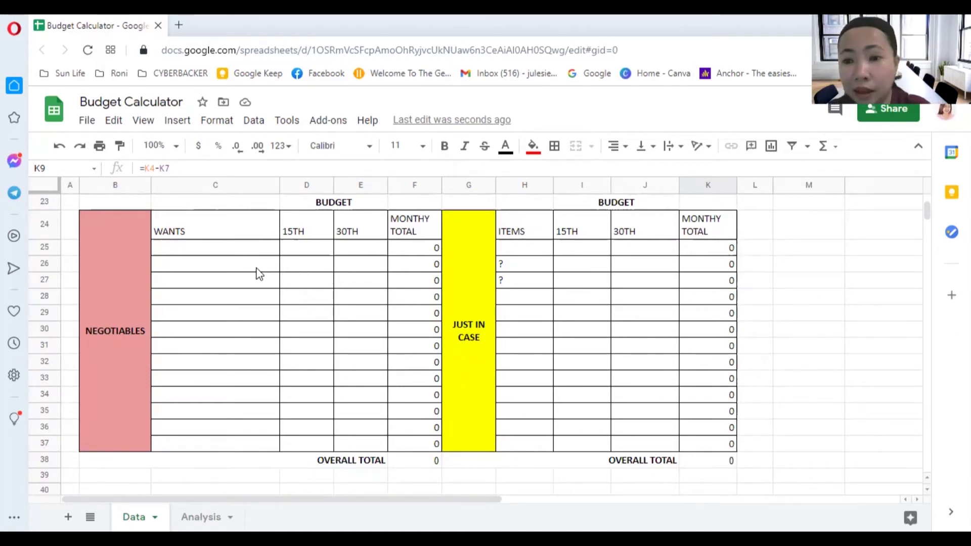
# Add Car to the Wants list with 7500 on the 15th and 7500 on the 30th
pyautogui.click(222, 251)
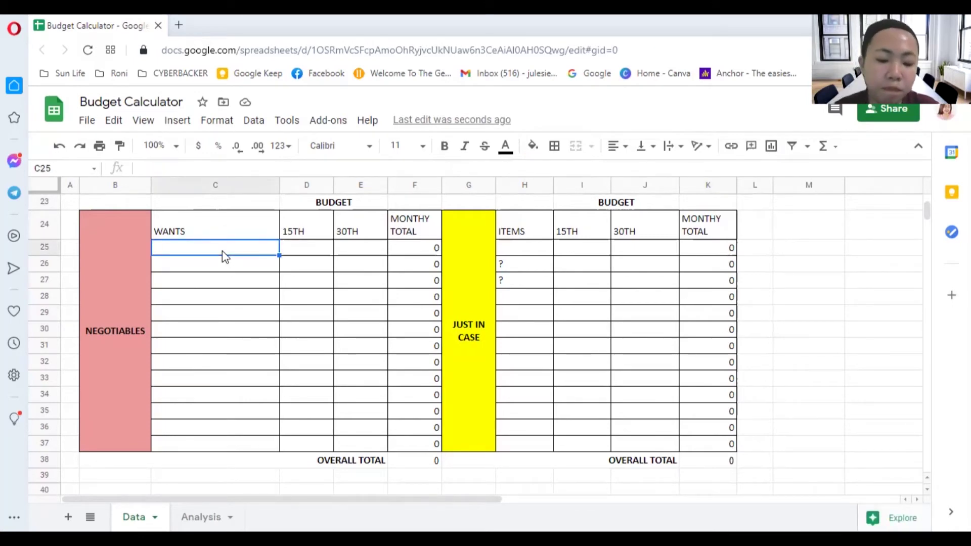
pyautogui.write('Car')
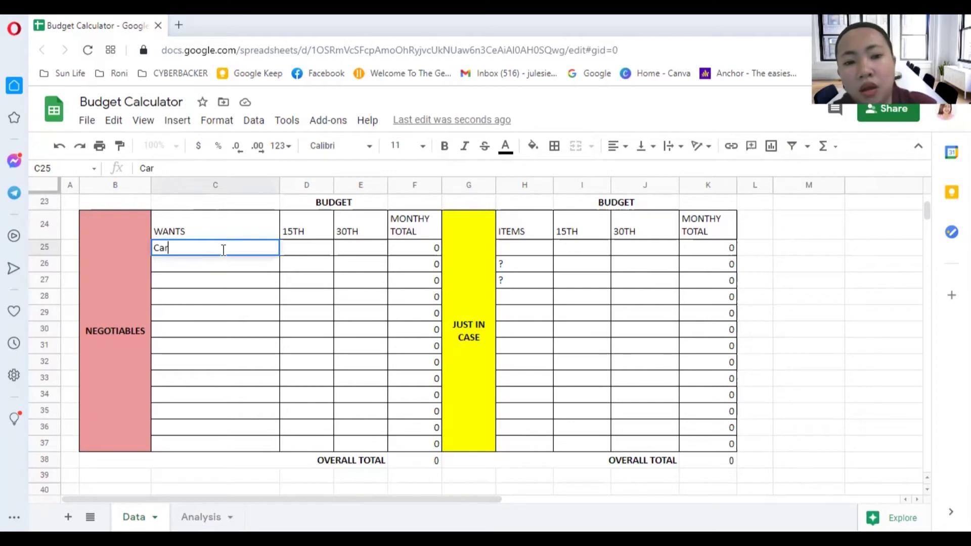
pyautogui.press('Tab')
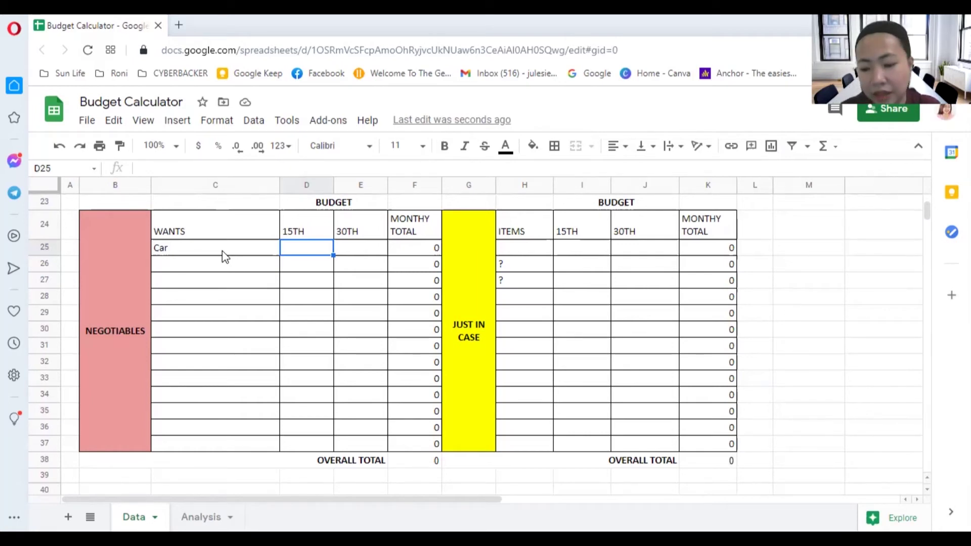
pyautogui.write('7500')
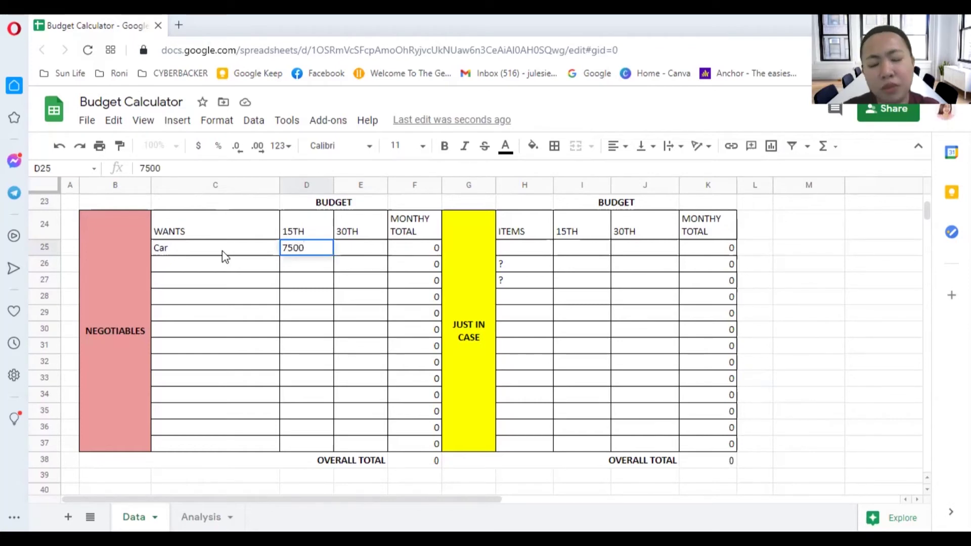
pyautogui.press('Tab')
pyautogui.write('75')
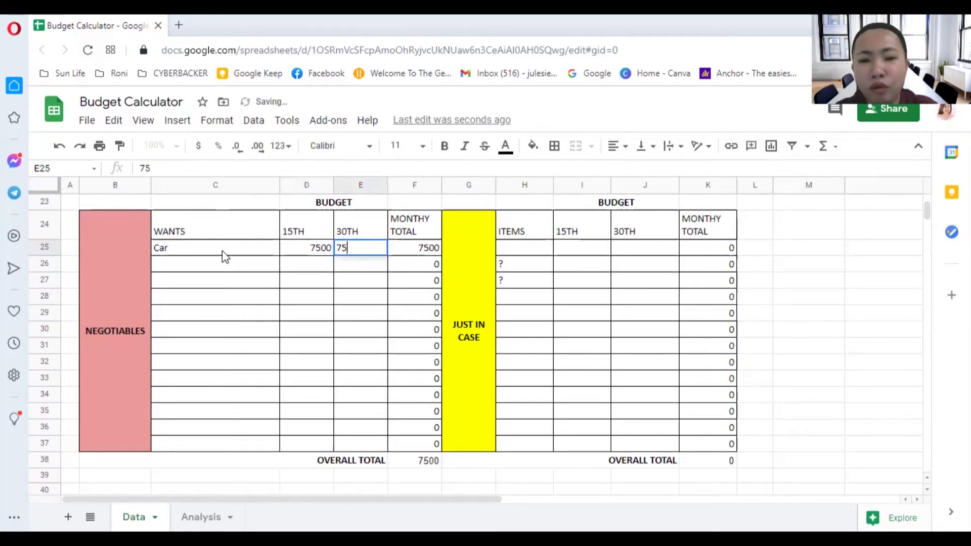
pyautogui.write('00')
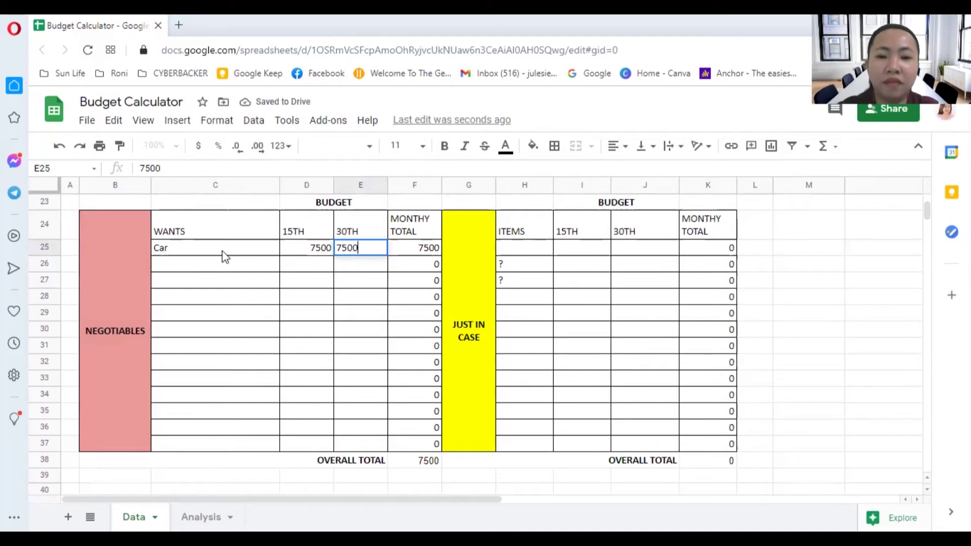
pyautogui.press('Return')
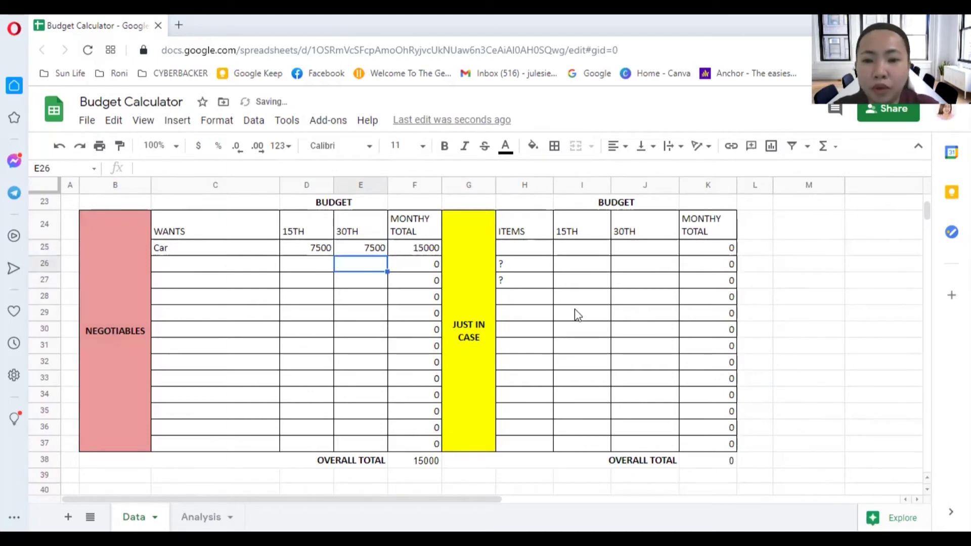
pyautogui.moveTo(521, 262); pyautogui.dragTo(521, 281)
# Clear the question marks in H26:H27 and add Life Insurance at 2000 on the 15th and 30th
pyautogui.press('Delete')
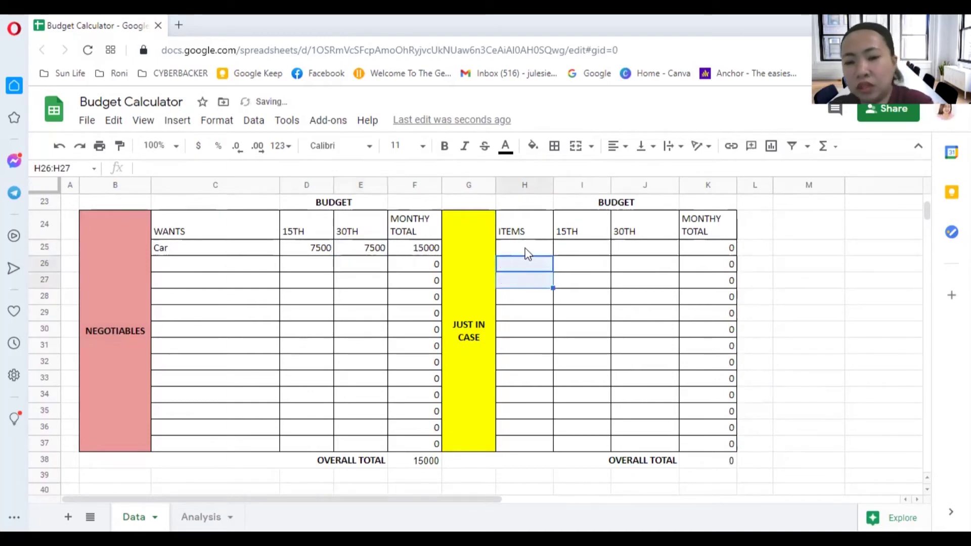
pyautogui.click(526, 253)
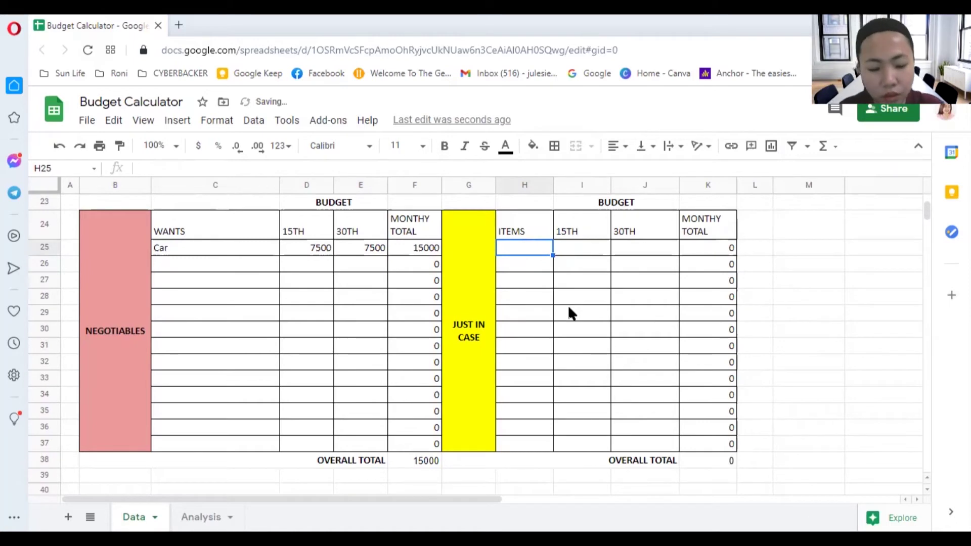
pyautogui.write('Ins')
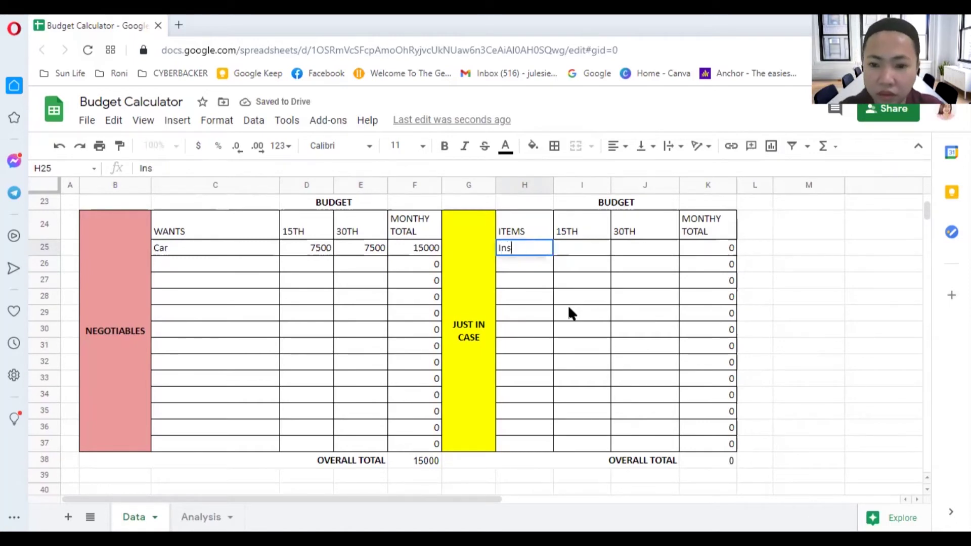
pyautogui.press('BackSpace')
pyautogui.press('BackSpace')
pyautogui.press('BackSpace')
pyautogui.write('Life I')
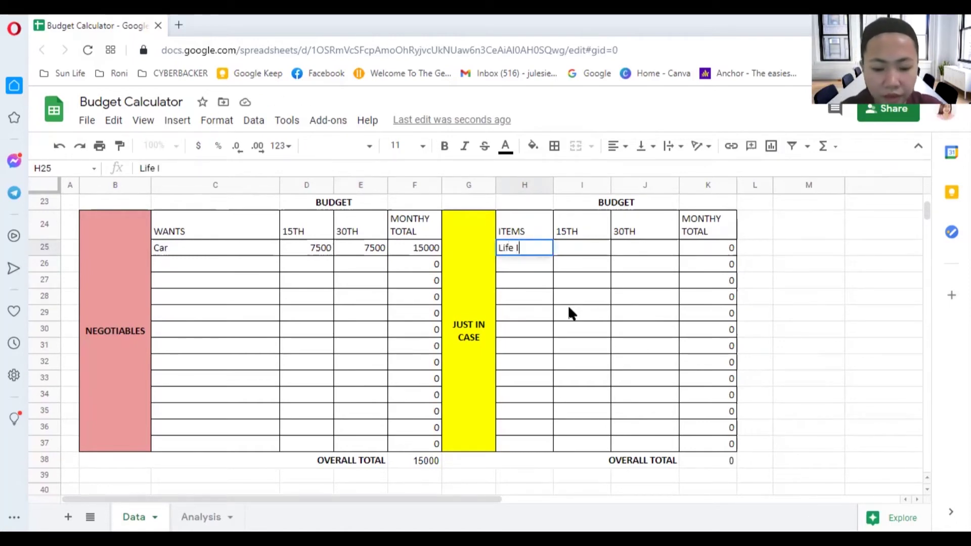
pyautogui.write('ns')
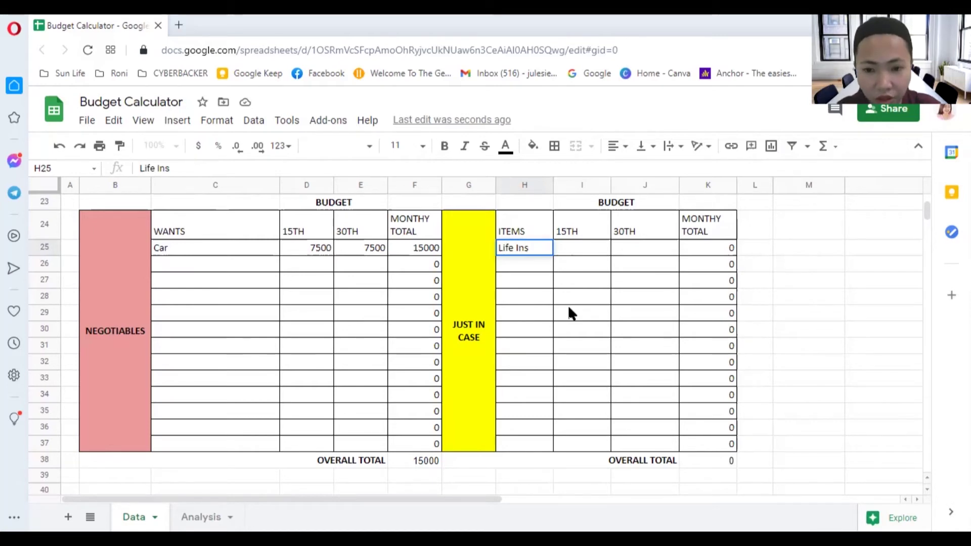
pyautogui.write('urance')
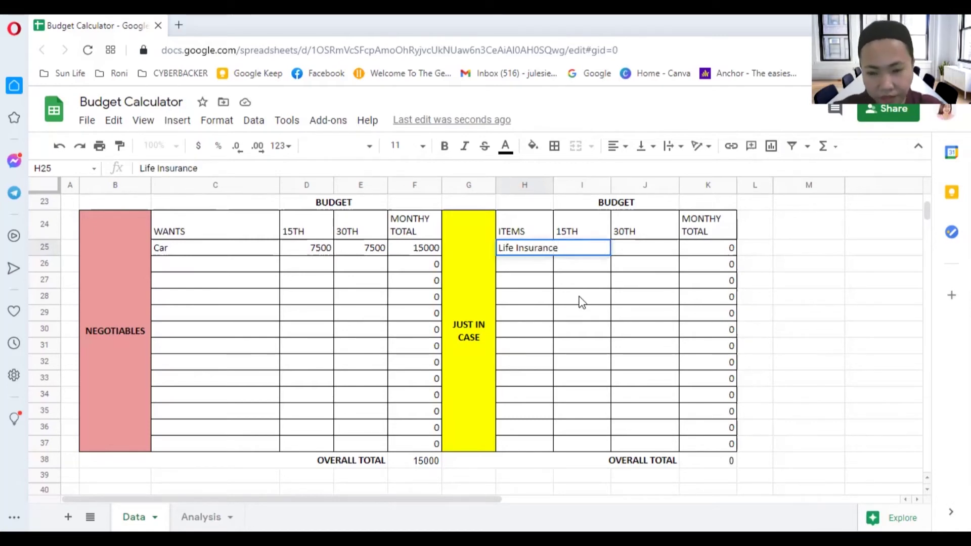
pyautogui.click(582, 302)
pyautogui.click(576, 249)
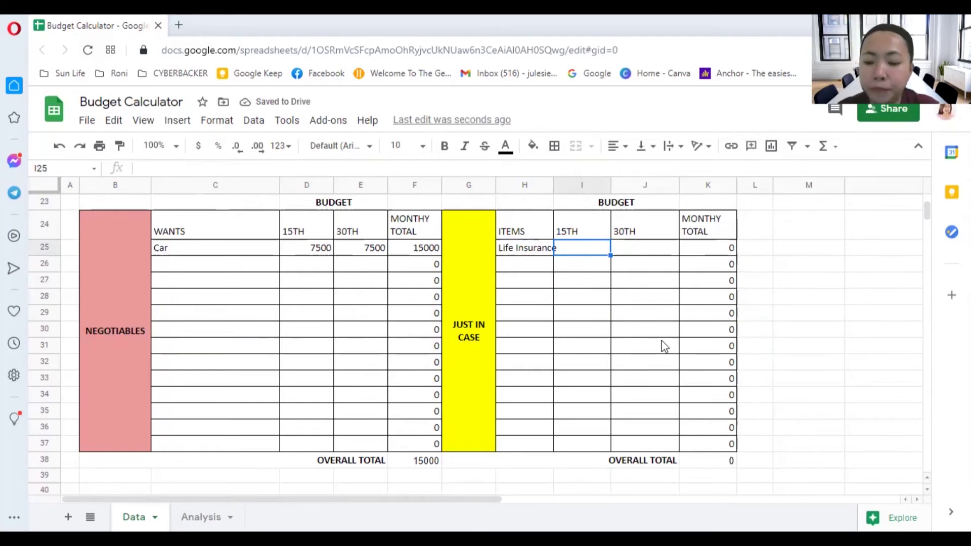
pyautogui.write('2000')
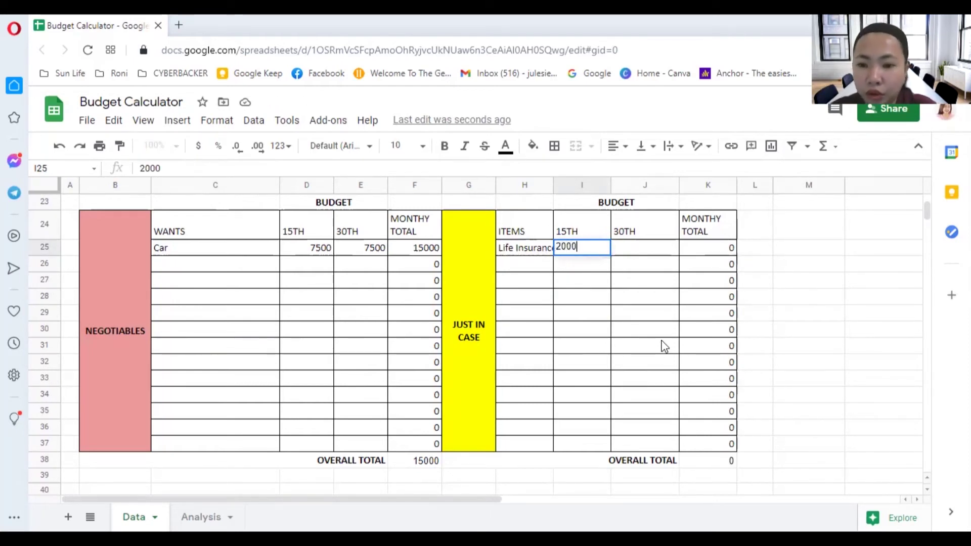
pyautogui.press('Tab')
pyautogui.write('2000')
pyautogui.press('Return')
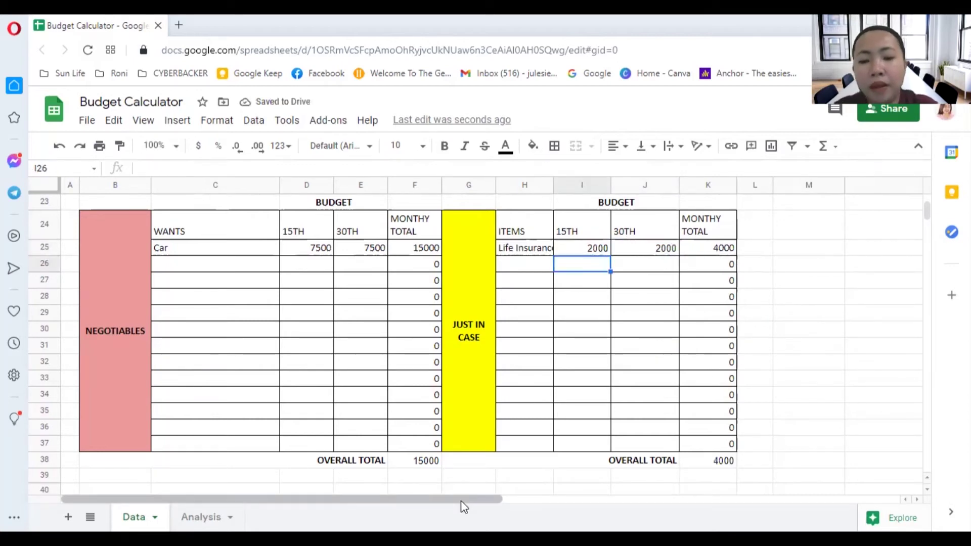
pyautogui.moveTo(464, 506); pyautogui.dragTo(778, 484)
# Inspect the affordability formula in O6 and the wants amount formula in M6
pyautogui.scroll(8, 636, 454)
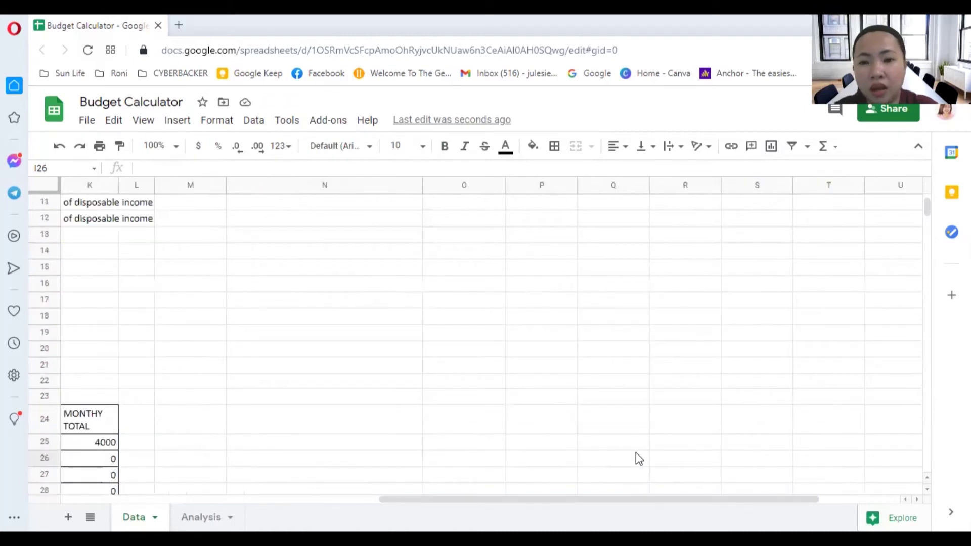
pyautogui.moveTo(624, 499); pyautogui.dragTo(536, 502)
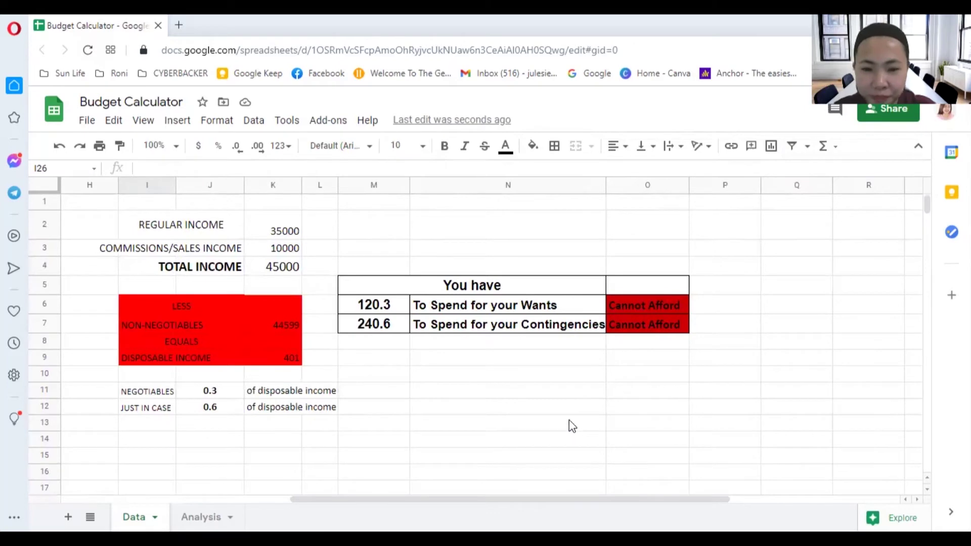
pyautogui.click(623, 309)
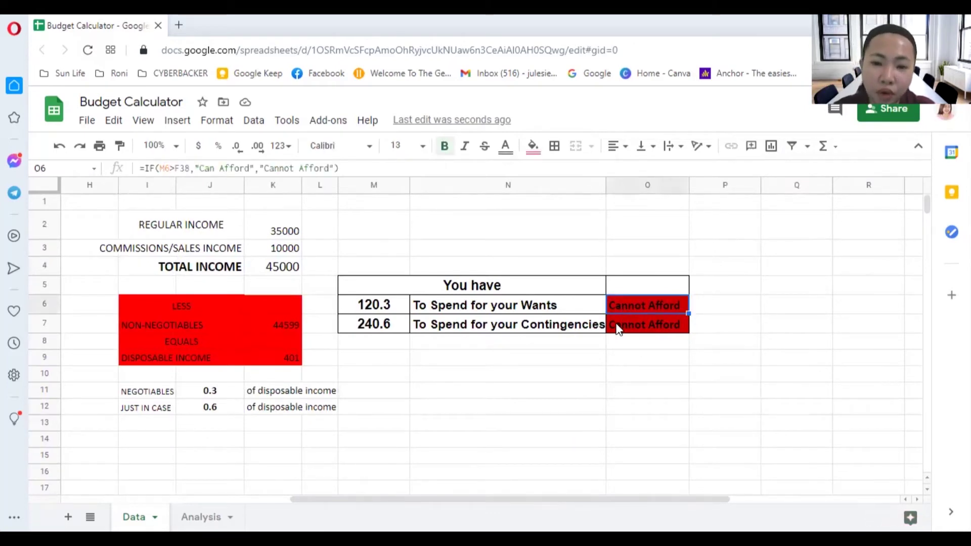
pyautogui.click(378, 310)
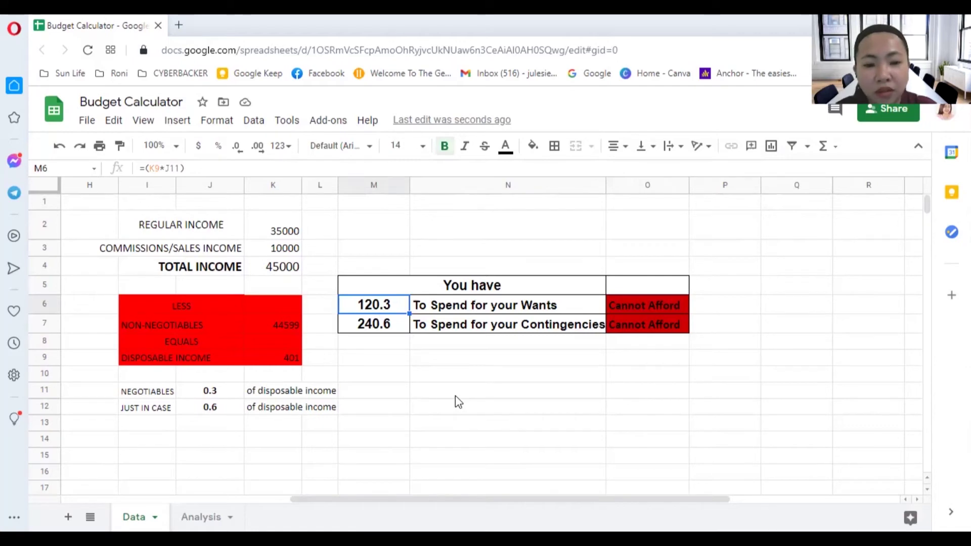
# Change the Just In Case share in J12 from 0.6 to 0.7
pyautogui.click(215, 413)
pyautogui.doubleClick(220, 408)
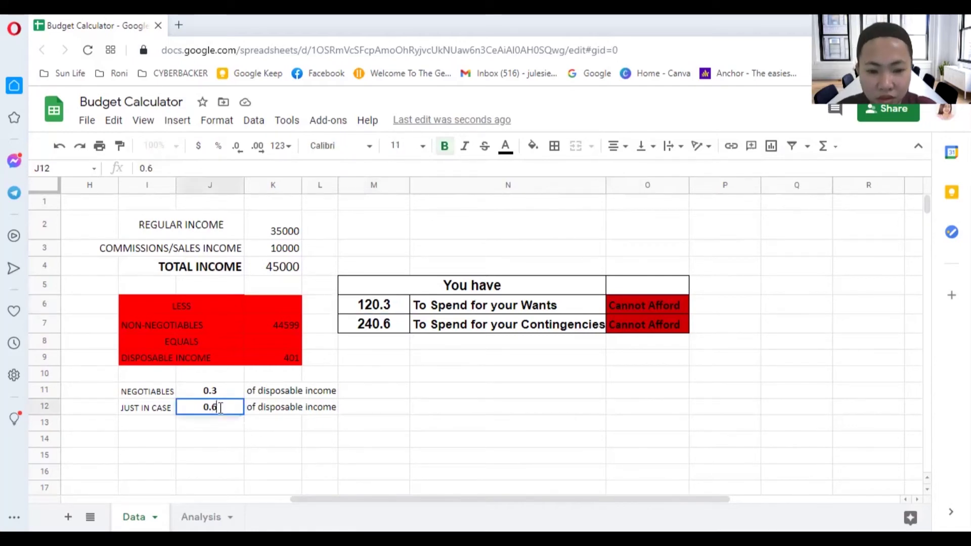
pyautogui.press('BackSpace')
pyautogui.write('7')
pyautogui.press('Return')
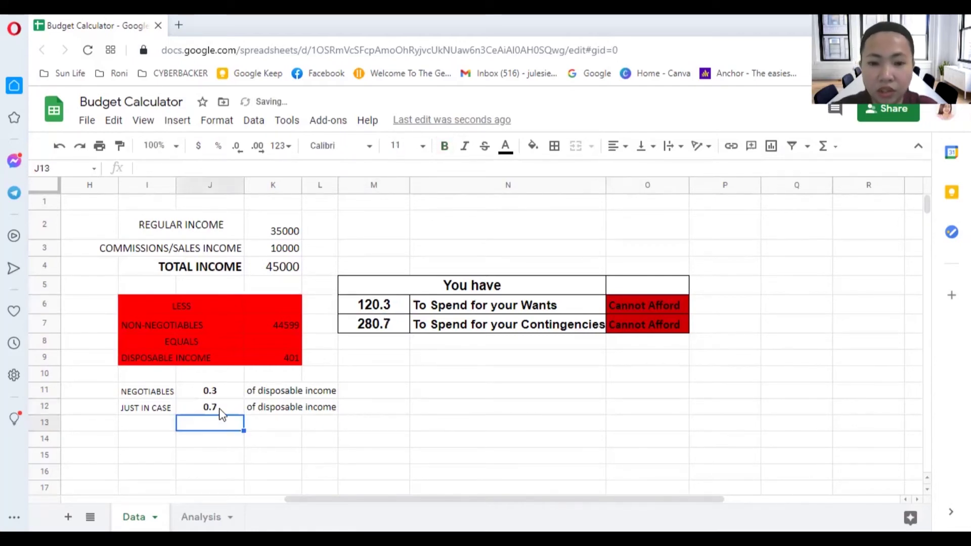
# Inspect the N6 and N7 labels and the contingencies amount formula in M7
pyautogui.click(511, 310)
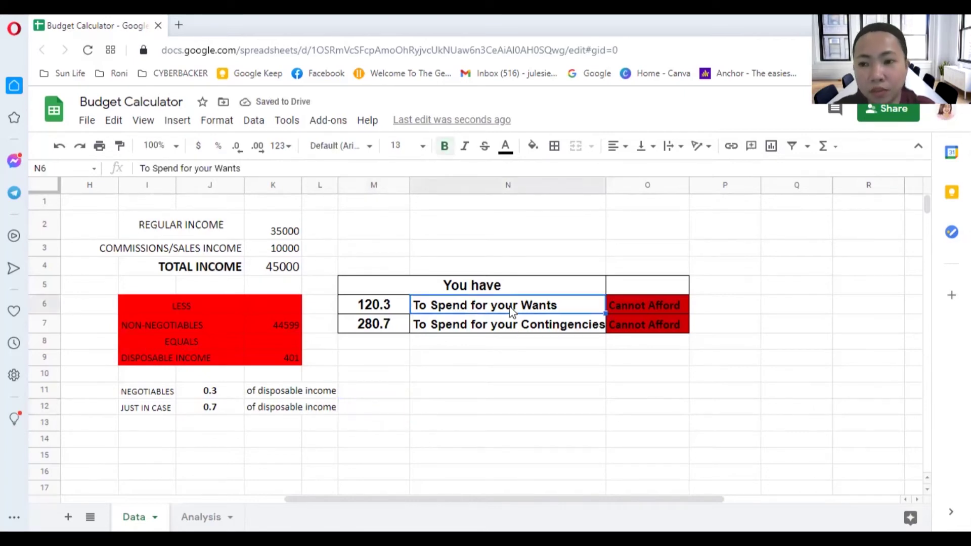
pyautogui.click(452, 331)
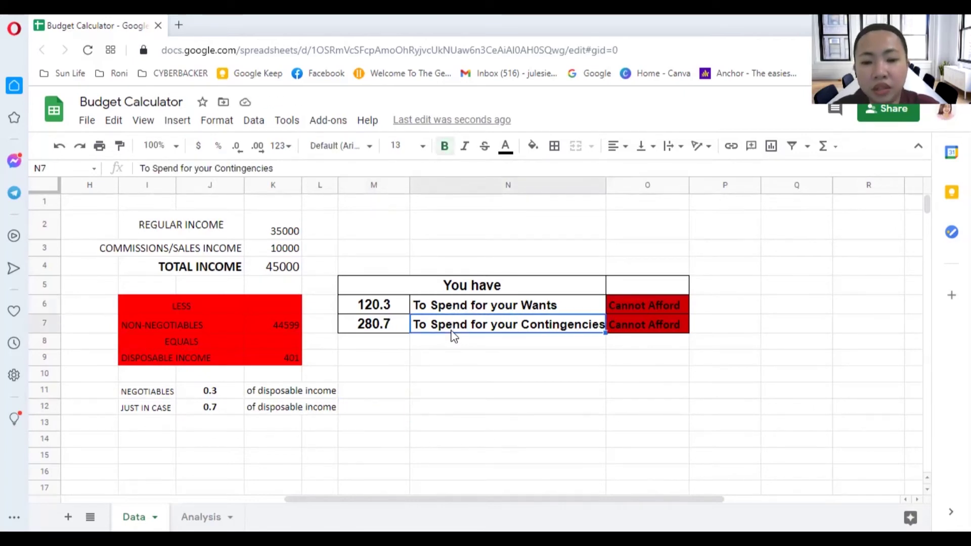
pyautogui.click(381, 330)
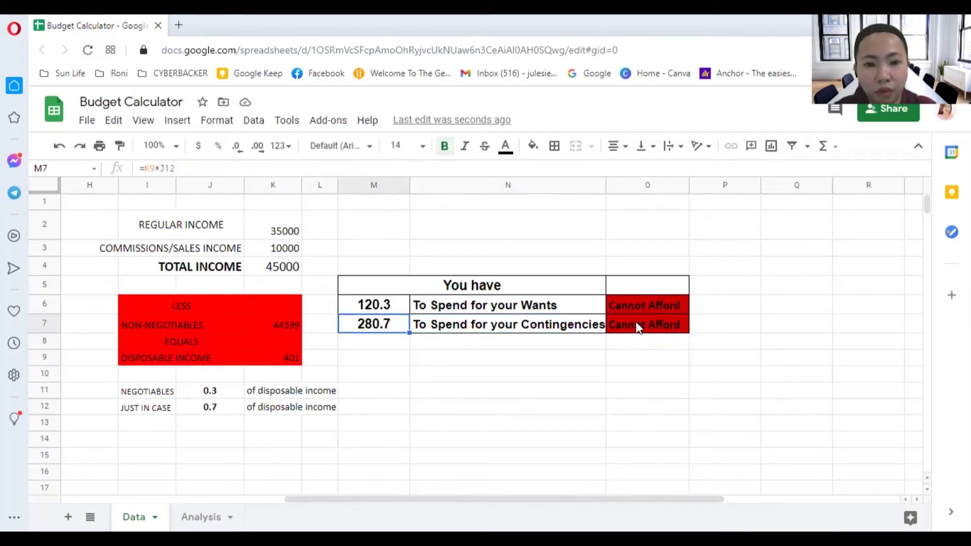
pyautogui.moveTo(618, 501); pyautogui.dragTo(482, 505)
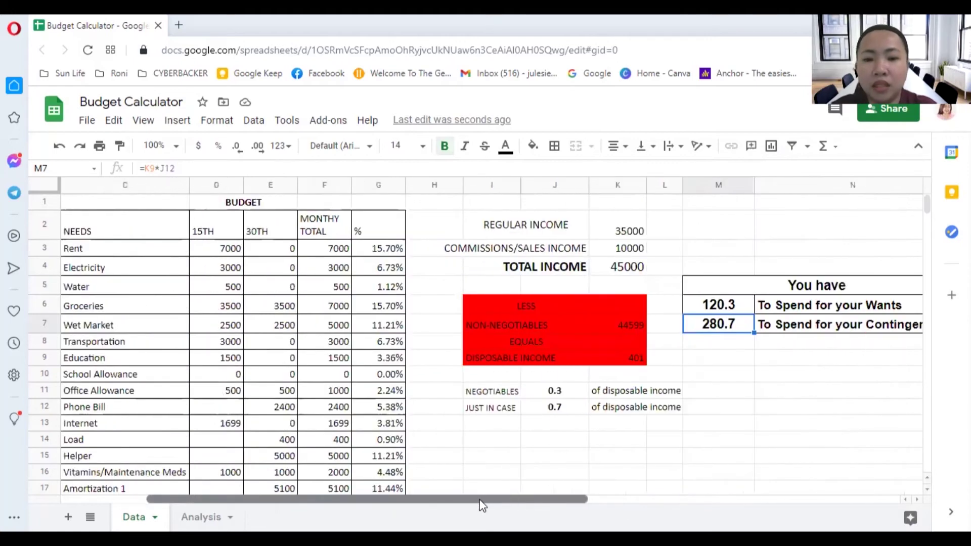
# Raise the commissions income from 10000 to 20000 and review the Can Afford / Cannot Afford results
pyautogui.click(632, 232)
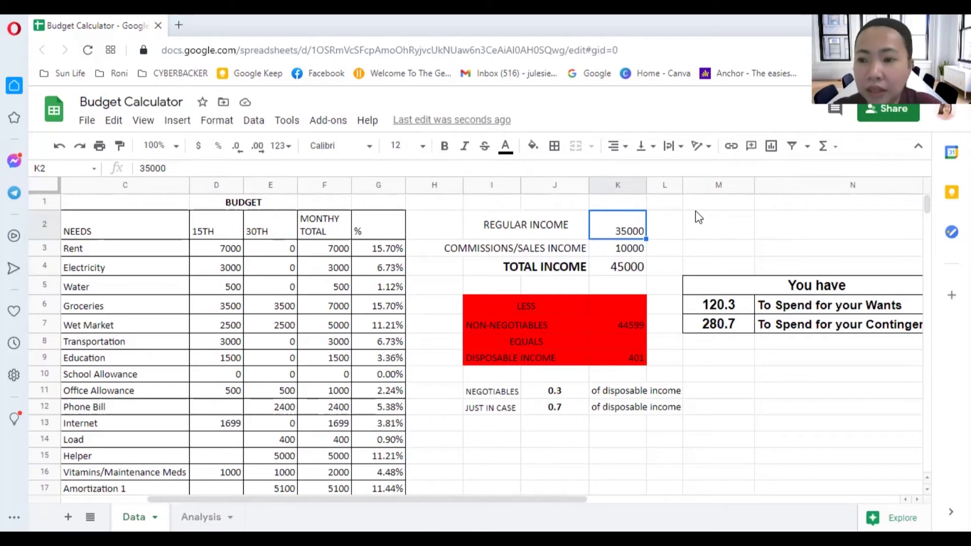
pyautogui.press('Down')
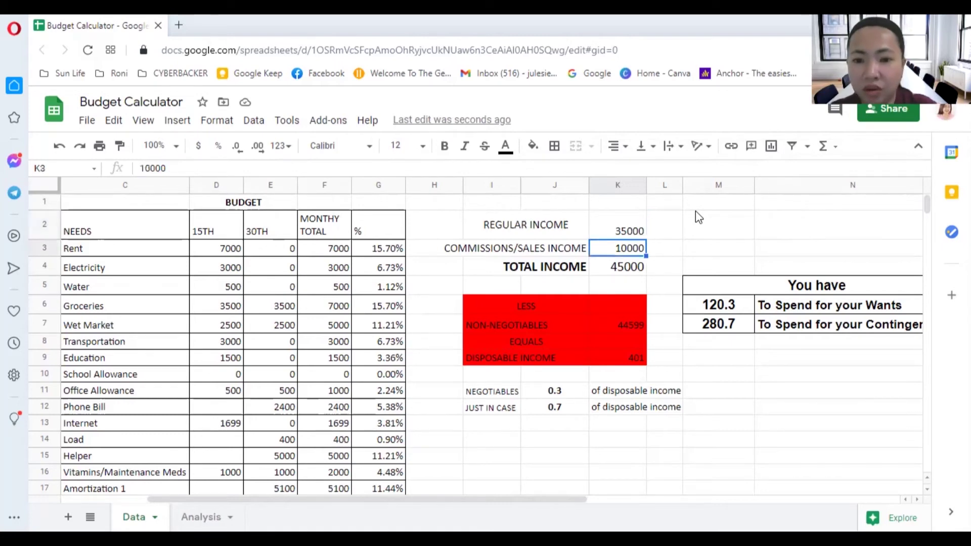
pyautogui.press('Left')
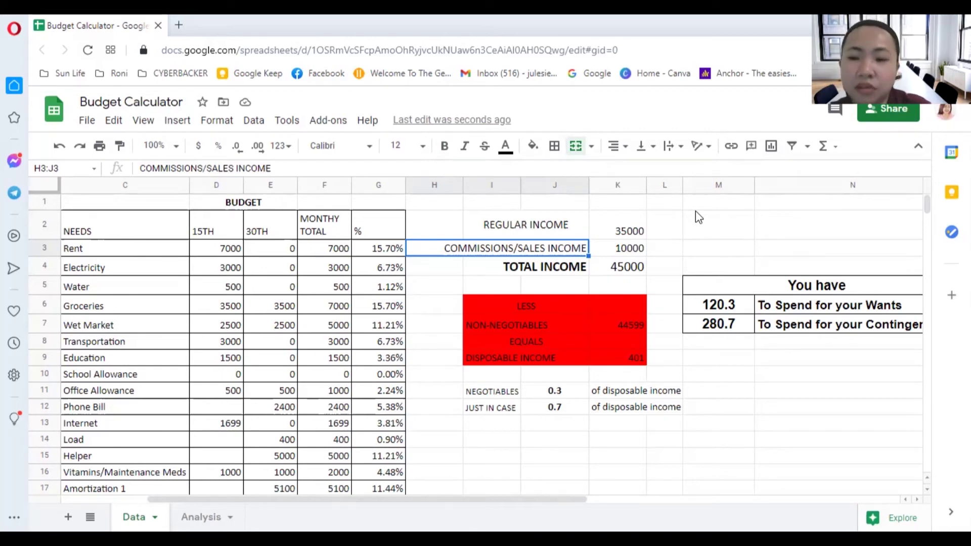
pyautogui.press('Right')
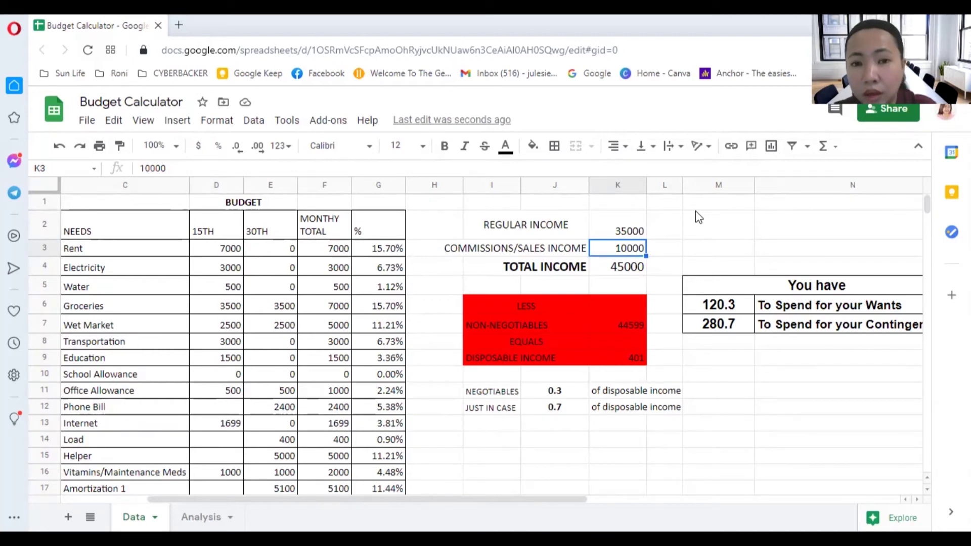
pyautogui.write('20000')
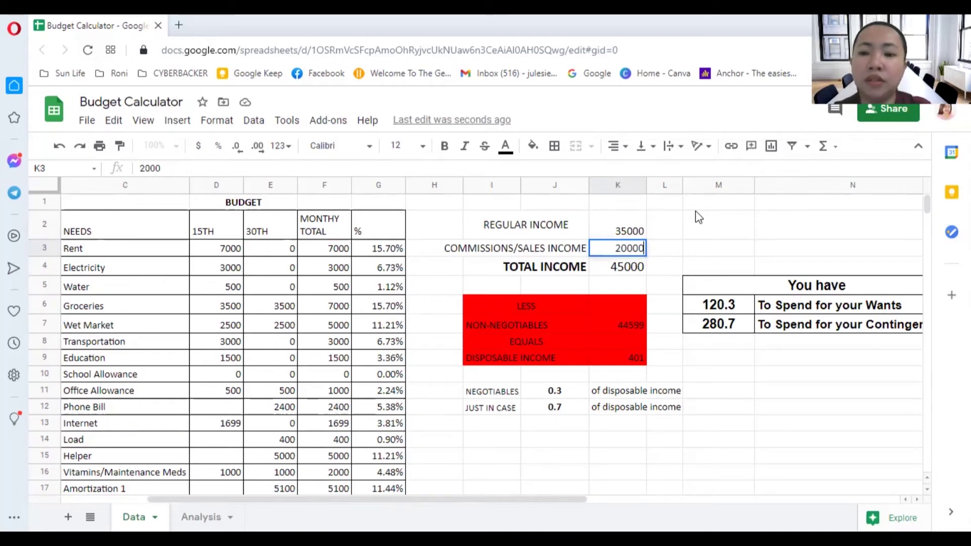
pyautogui.press('Return')
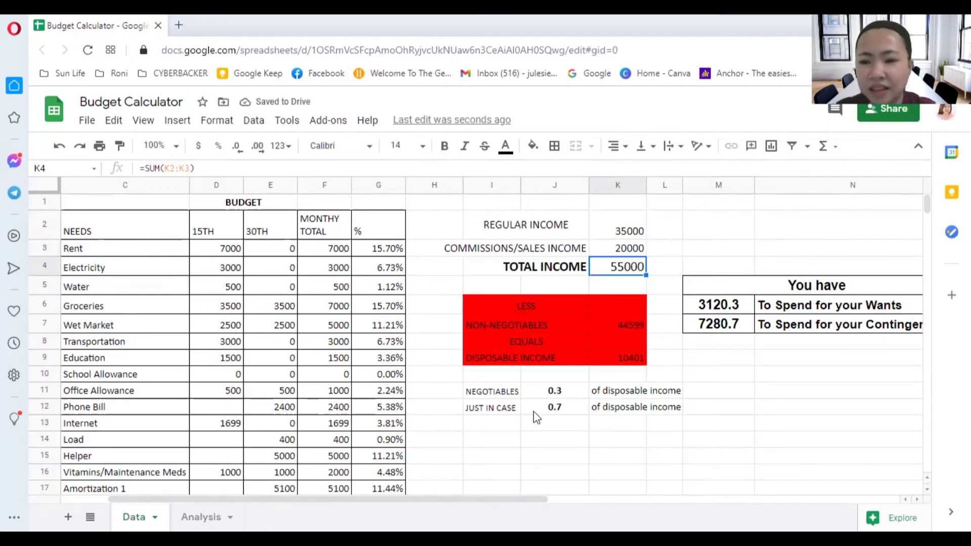
pyautogui.moveTo(506, 499); pyautogui.dragTo(677, 498)
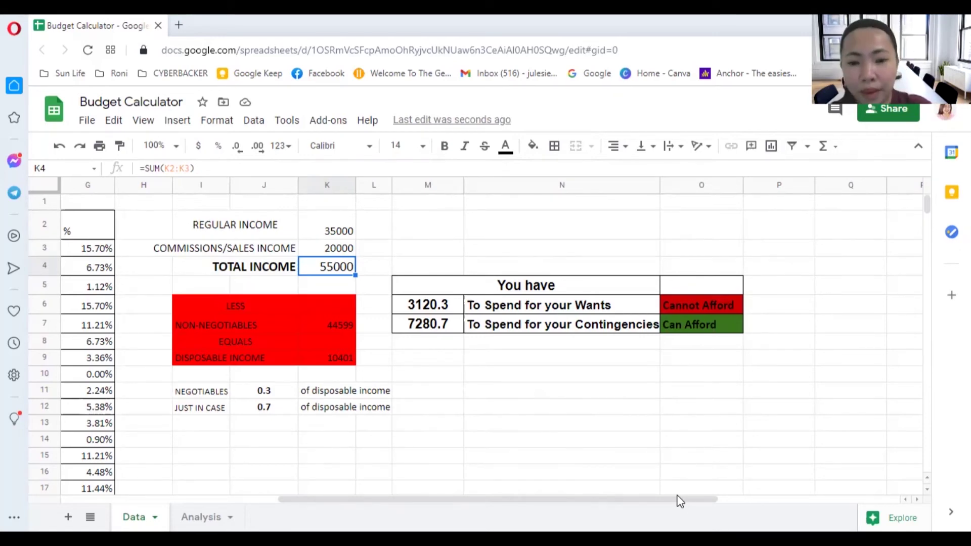
pyautogui.moveTo(589, 496); pyautogui.dragTo(302, 494)
# Overwrite the Car row with Small Business, 1500 on the 15th and 1500 on the 30th
pyautogui.scroll(-5, 348, 454)
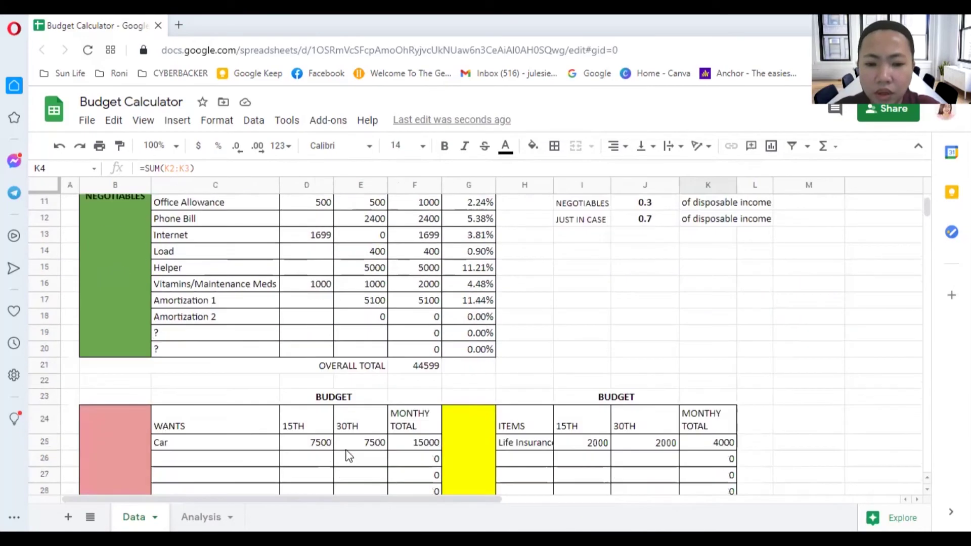
pyautogui.scroll(-1, 348, 454)
pyautogui.scroll(1, 347, 451)
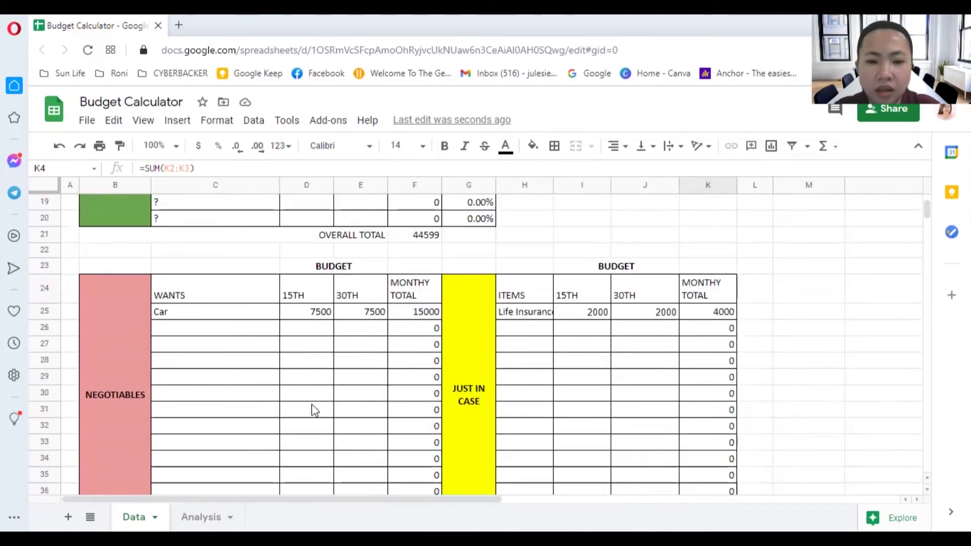
pyautogui.click(244, 311)
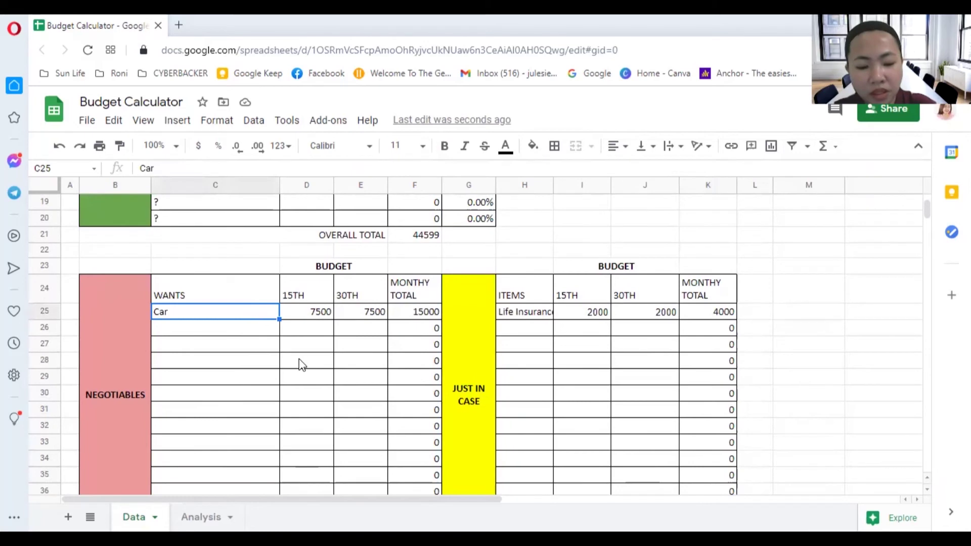
pyautogui.write('Small Bu')
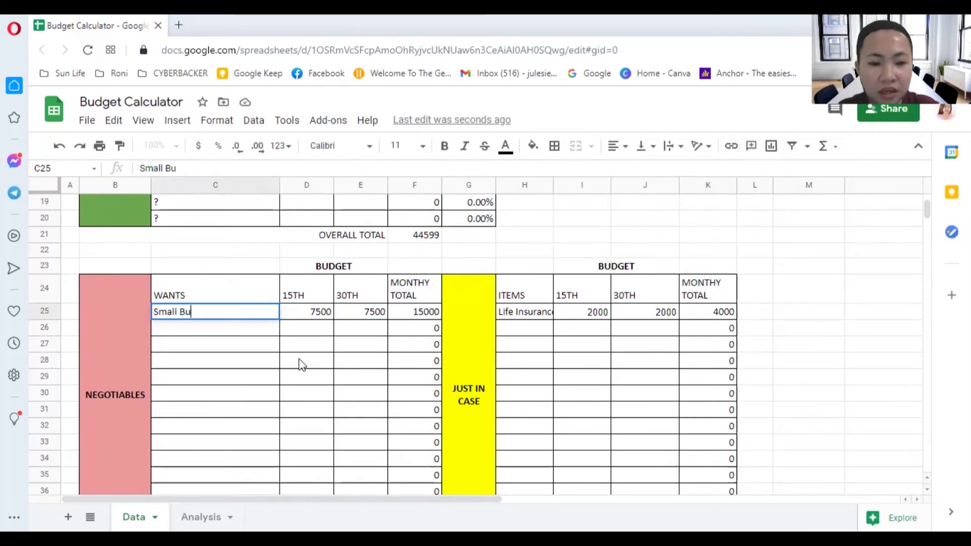
pyautogui.write('siness')
pyautogui.press('Tab')
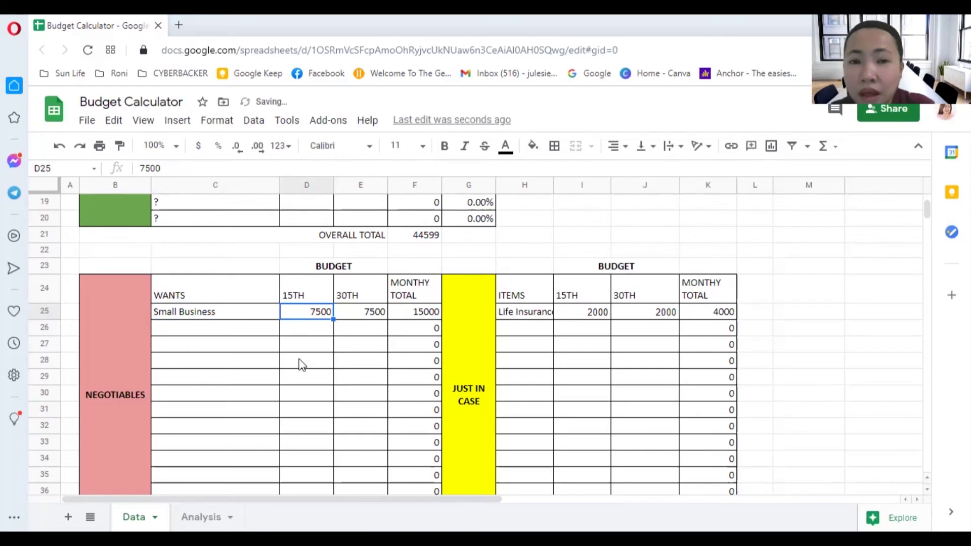
pyautogui.write('3000')
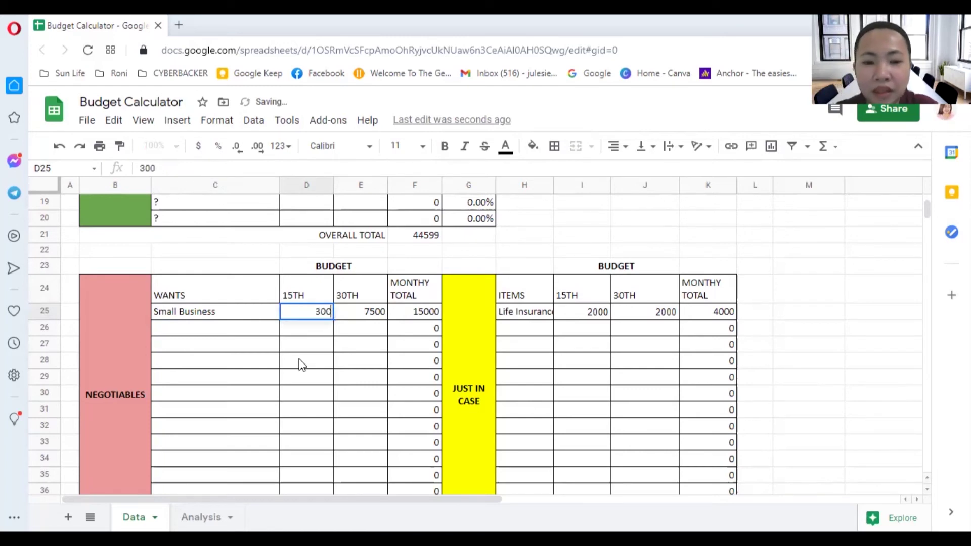
pyautogui.press('BackSpace')
pyautogui.press('BackSpace')
pyautogui.press('BackSpace')
pyautogui.press('BackSpace')
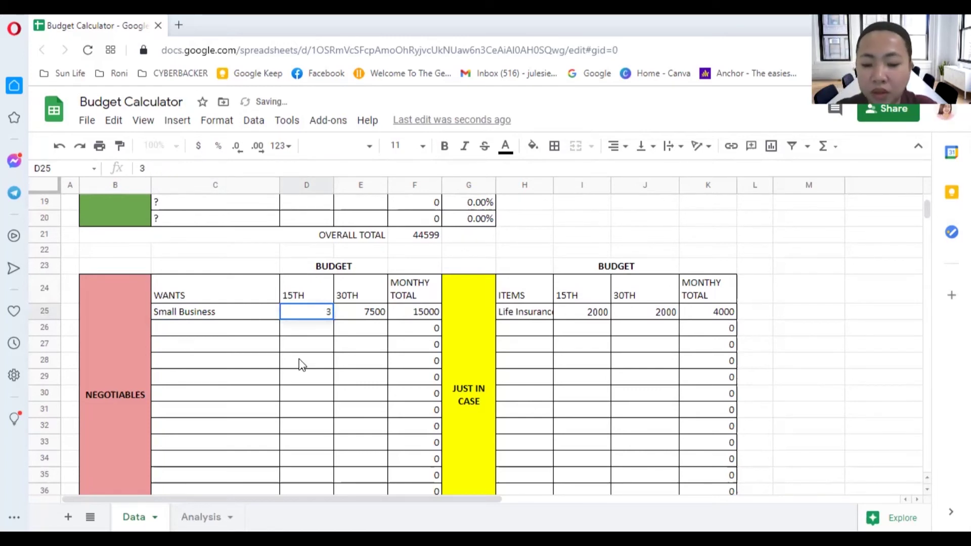
pyautogui.write('1500')
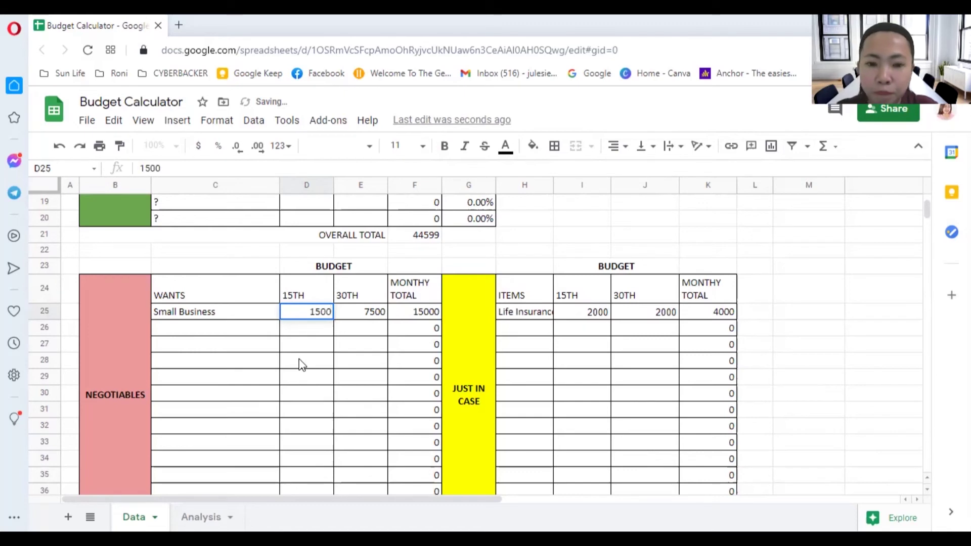
pyautogui.press('Tab')
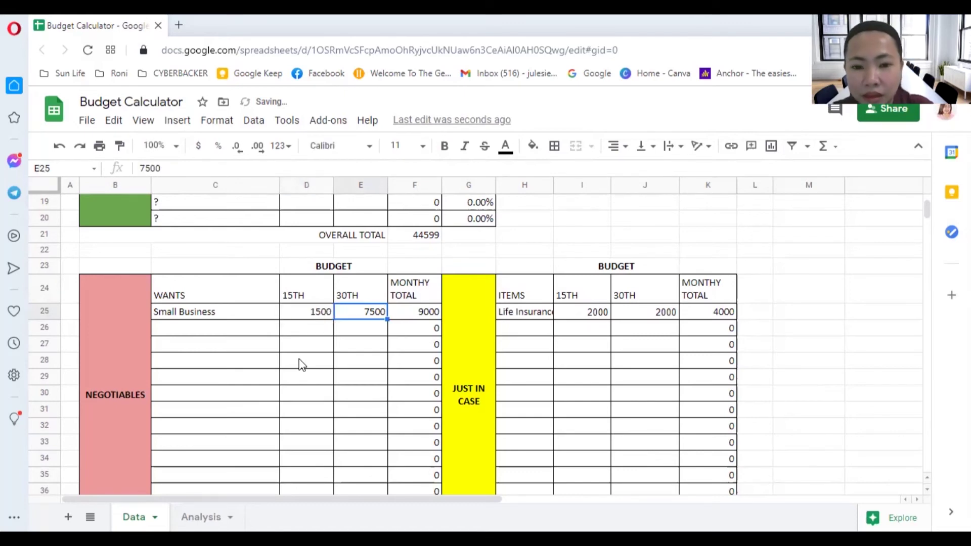
pyautogui.press('Delete')
pyautogui.write('1500')
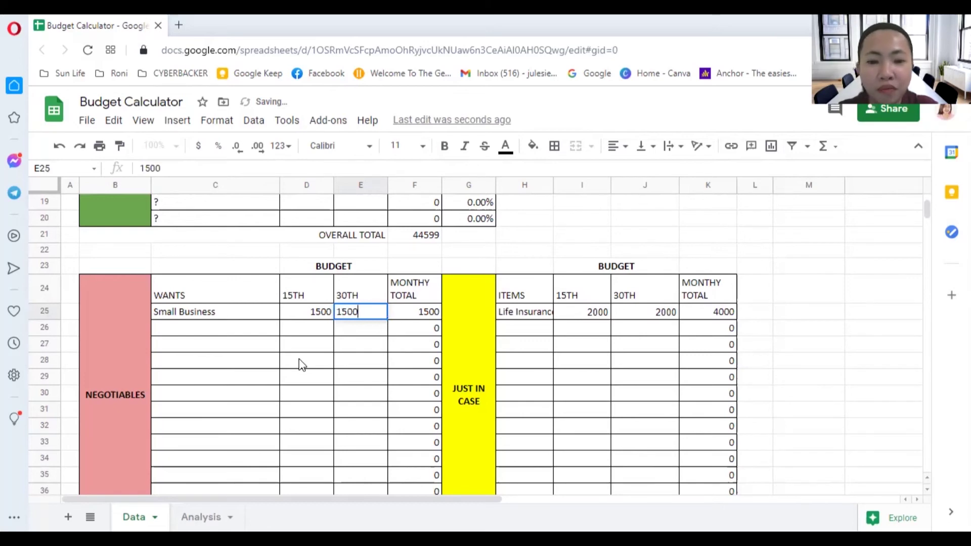
pyautogui.press('Return')
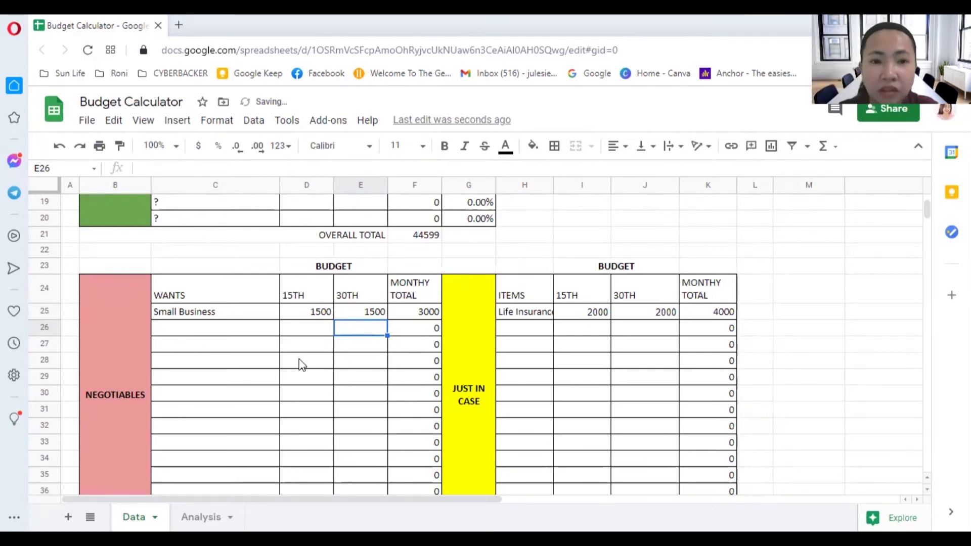
pyautogui.scroll(6, 301, 364)
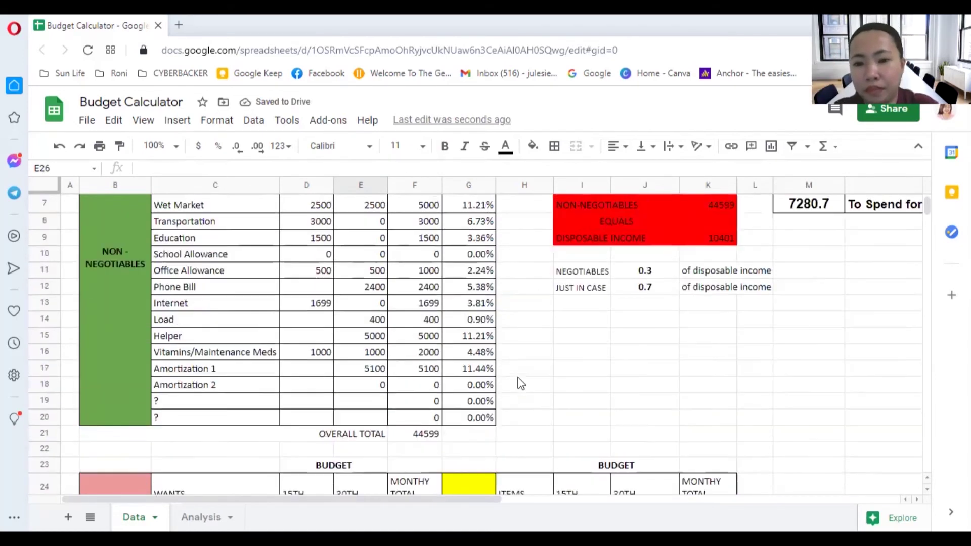
pyautogui.scroll(1, 558, 390)
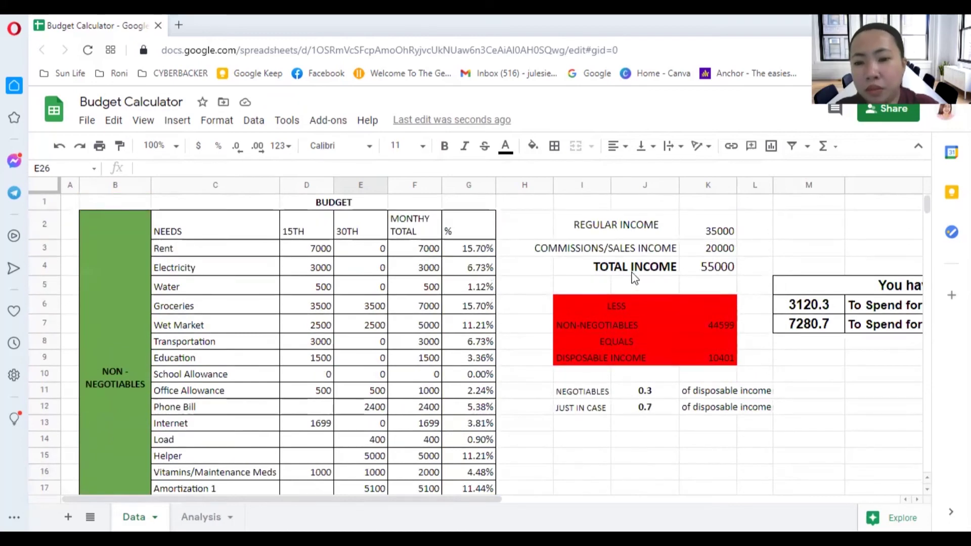
pyautogui.moveTo(448, 498); pyautogui.dragTo(685, 498)
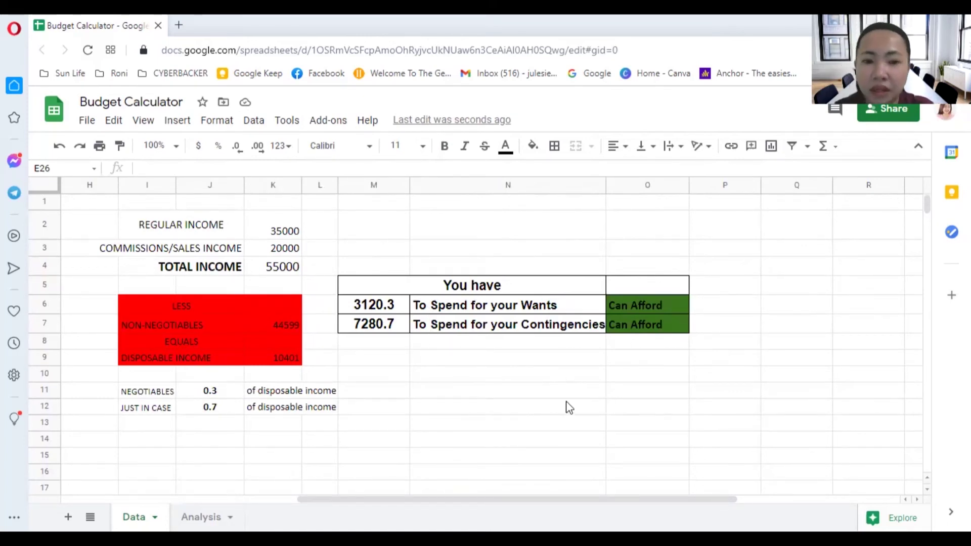
pyautogui.moveTo(602, 502); pyautogui.dragTo(359, 503)
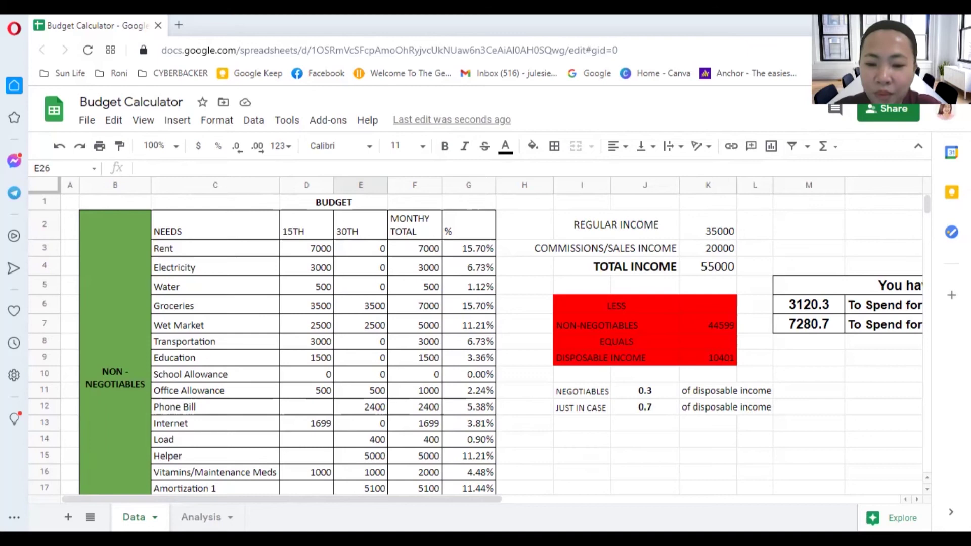
pyautogui.moveTo(420, 499); pyautogui.dragTo(673, 495)
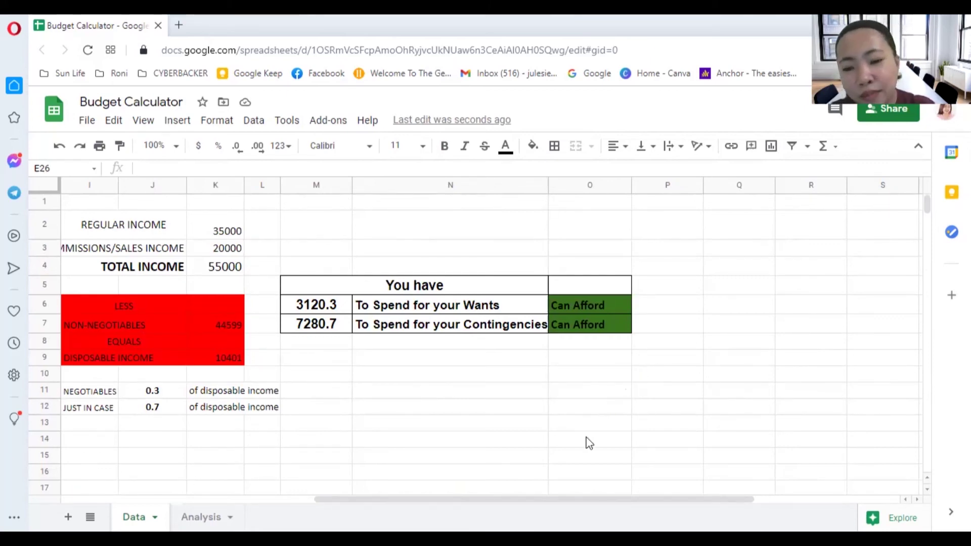
pyautogui.moveTo(618, 500); pyautogui.dragTo(390, 506)
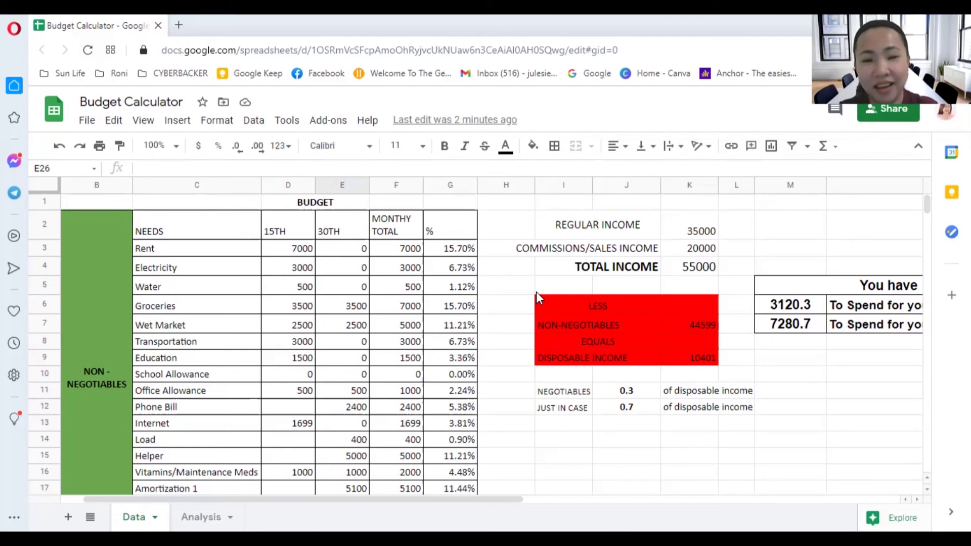
# Make a copy named Copy of Budget Calculator in the default folder
pyautogui.click(521, 269)
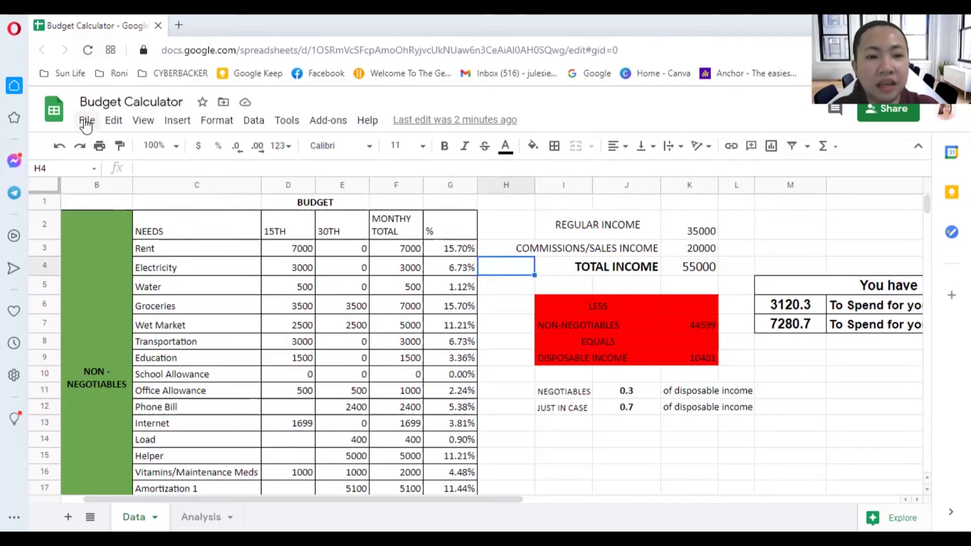
pyautogui.click(87, 123)
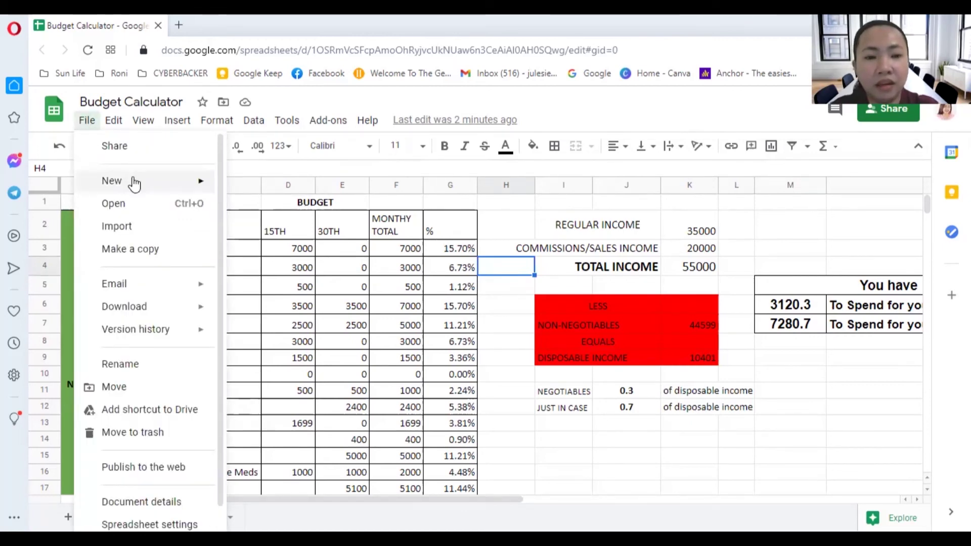
pyautogui.moveTo(134, 183)
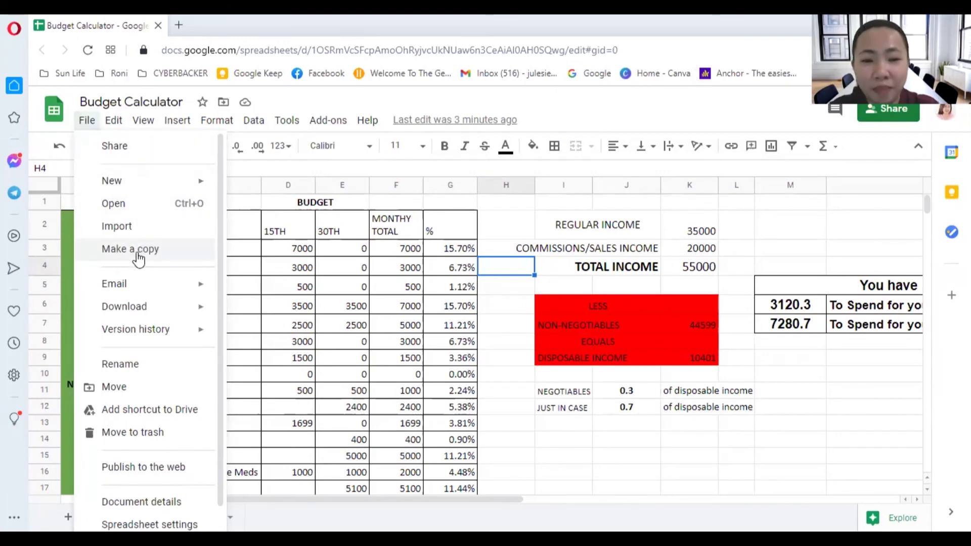
pyautogui.click(138, 259)
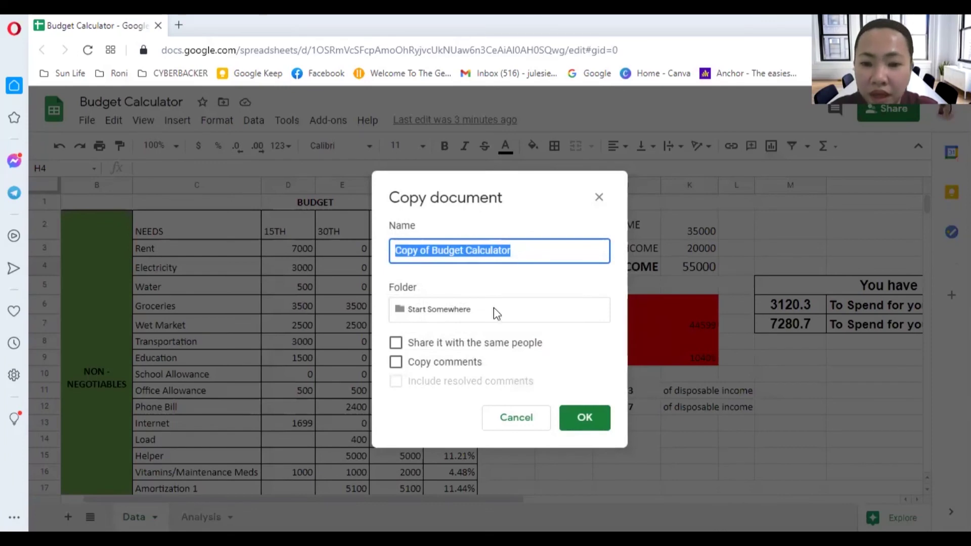
pyautogui.click(448, 308)
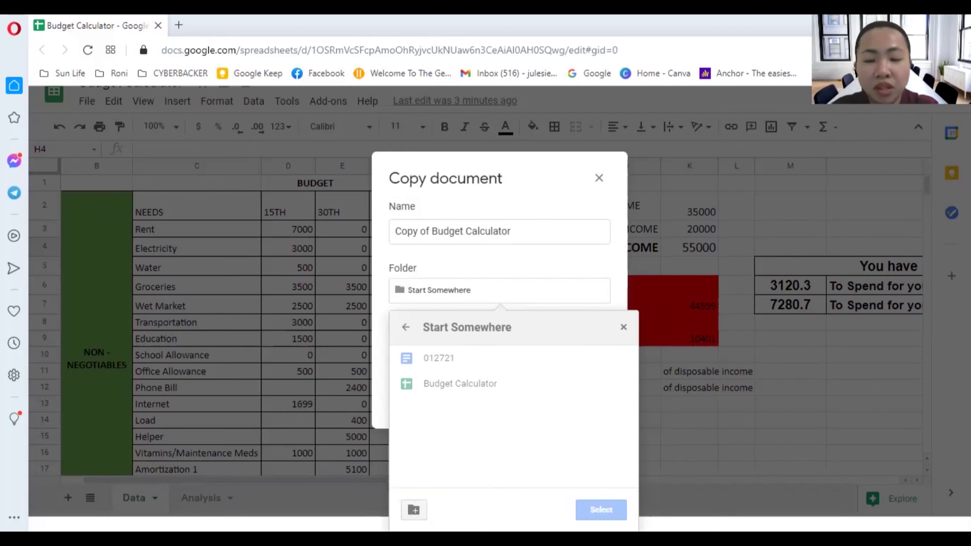
pyautogui.click(521, 263)
pyautogui.click(430, 247)
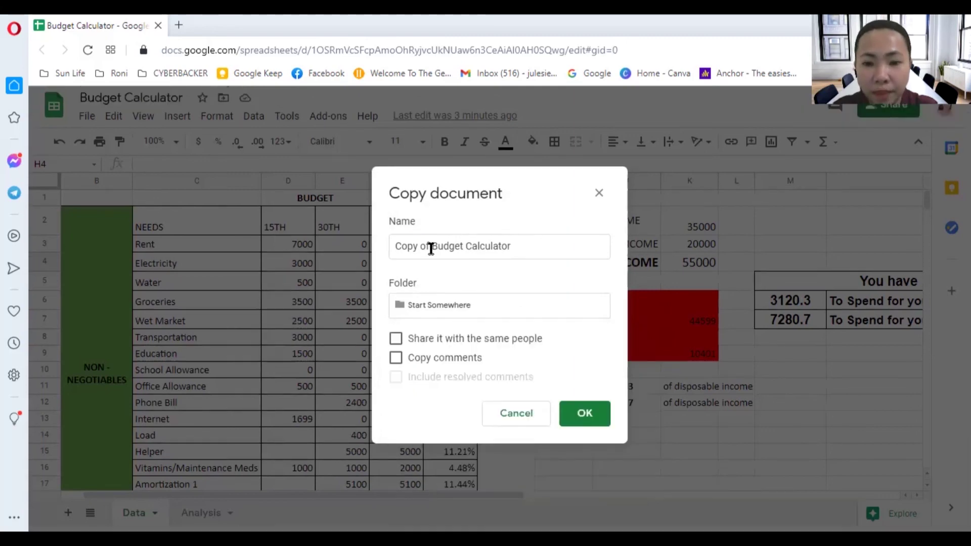
pyautogui.click(585, 423)
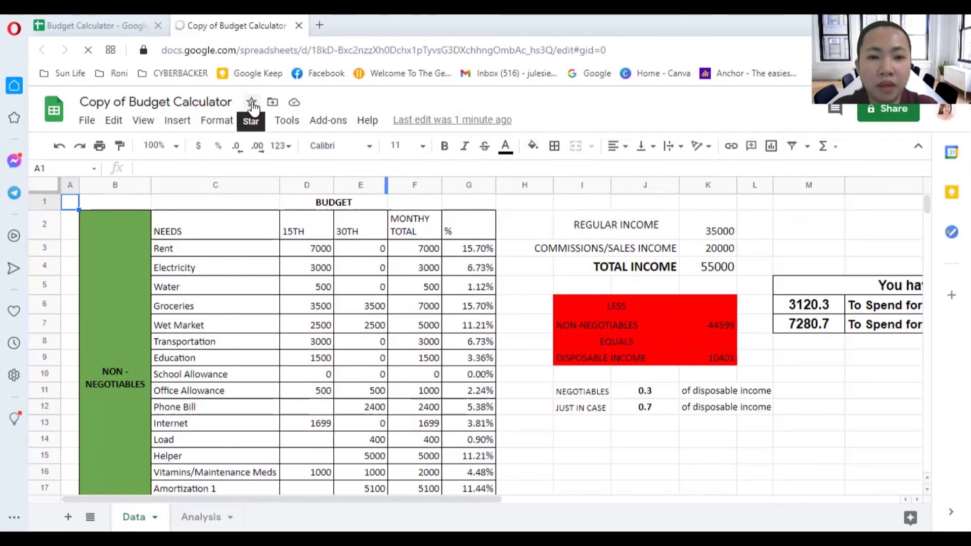
# Star the Copy of Budget Calculator spreadsheet
pyautogui.click(253, 106)
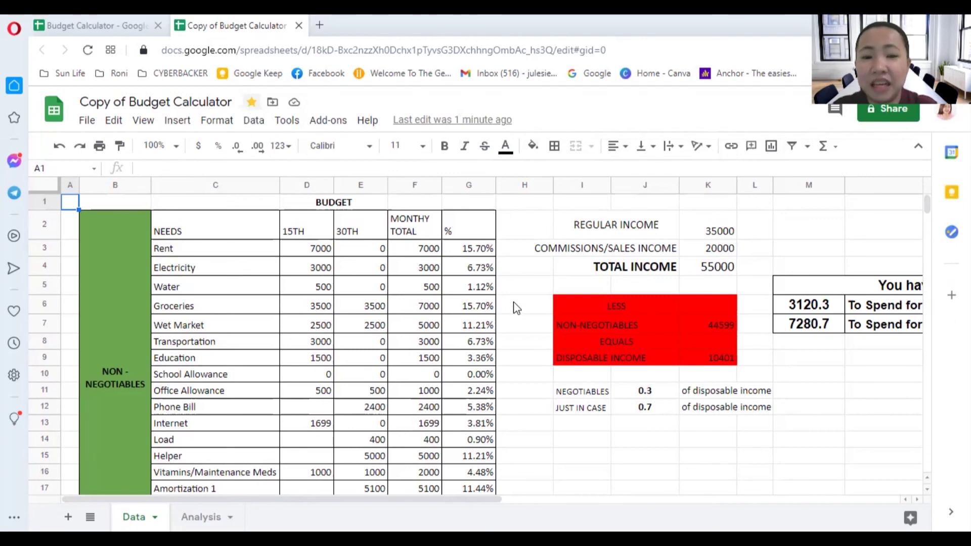